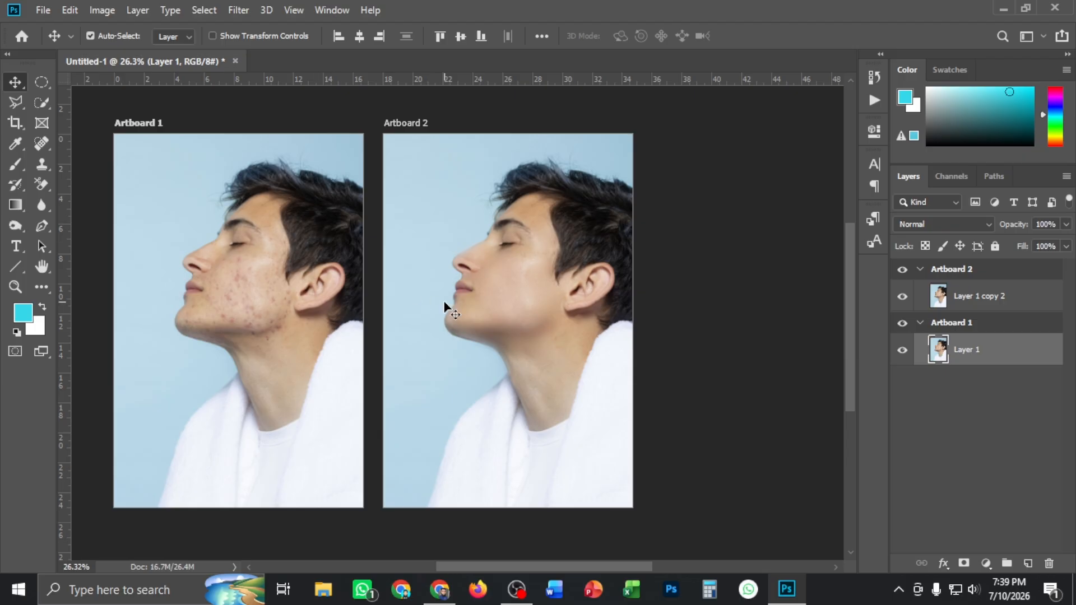
Duplicate Layer 1 in Artboard 1 and set the duplicate's blend mode to Vivid Light.
scroll(216, 226, "up", 2)
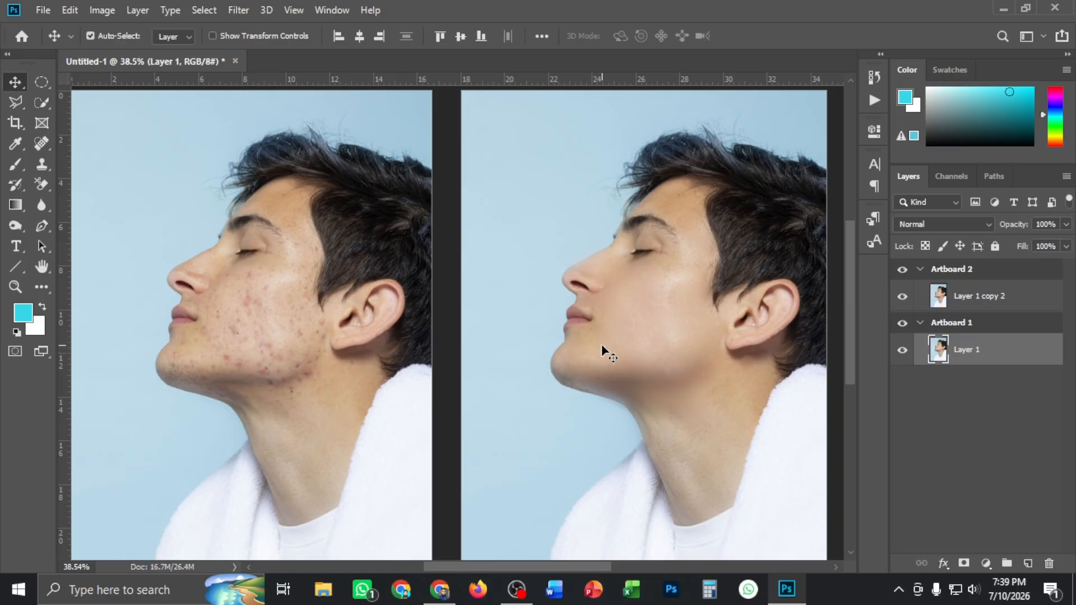
scroll(601, 344, "up", 2)
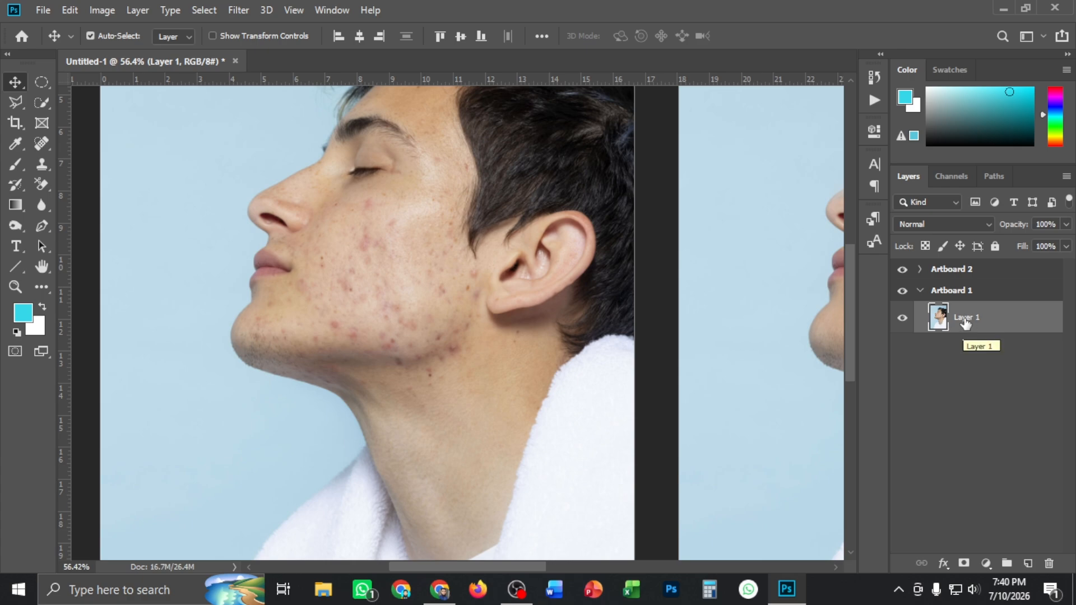
left_click_drag(966, 324, 1028, 562)
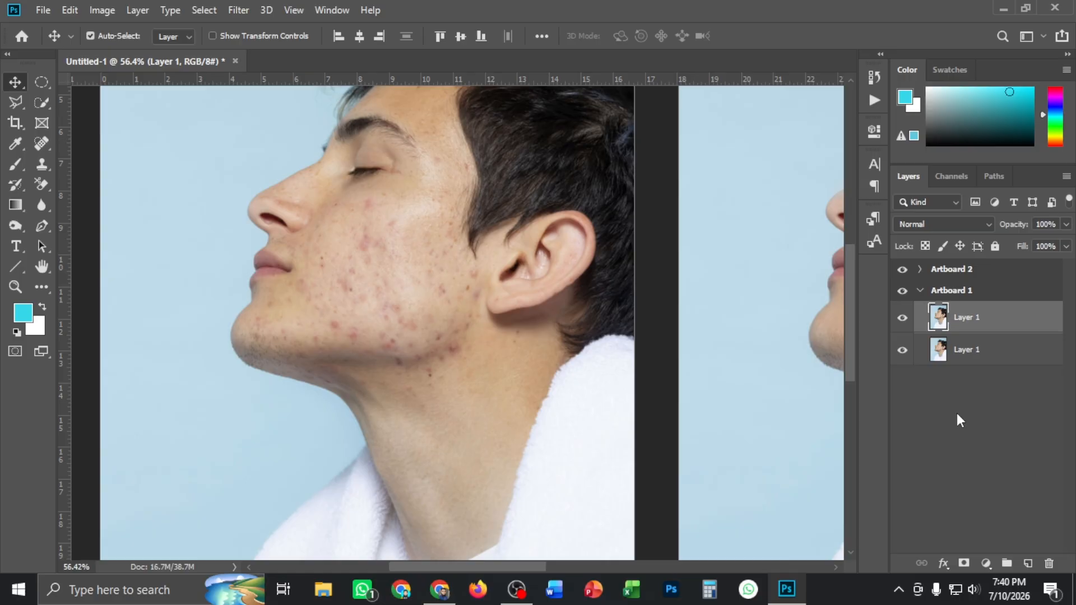
left_click(943, 224)
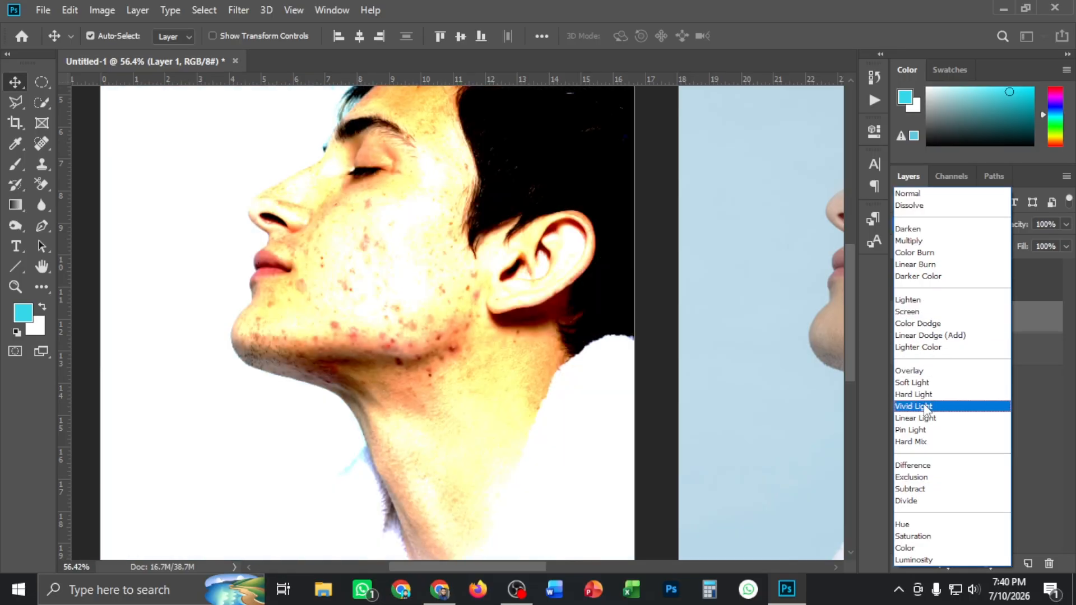
left_click(922, 405)
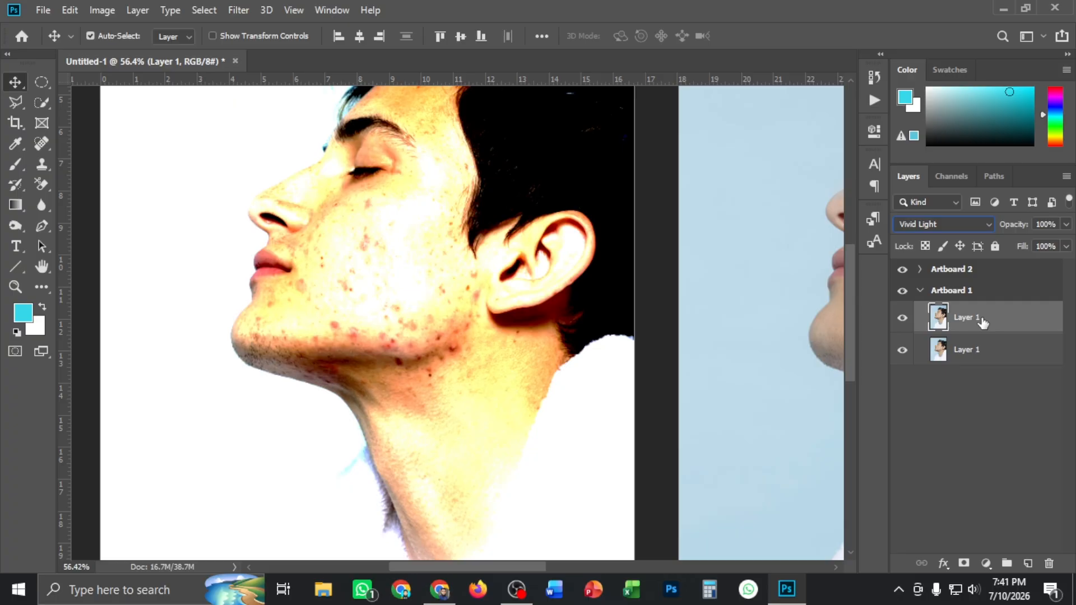
Invert the colors of the duplicated Vivid Light layer.
left_click(102, 10)
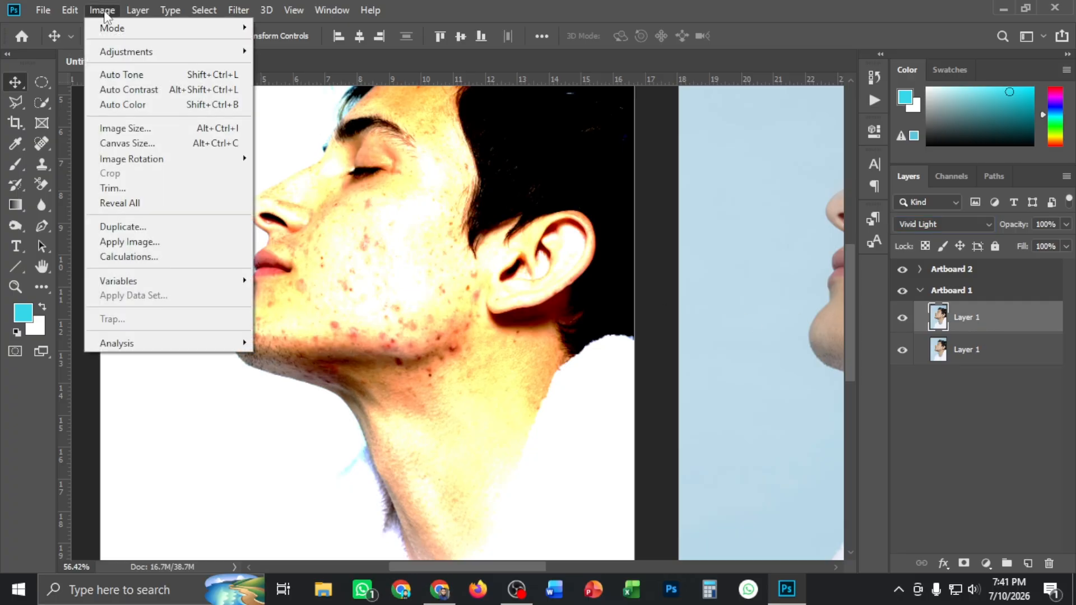
mouse_move(144, 56)
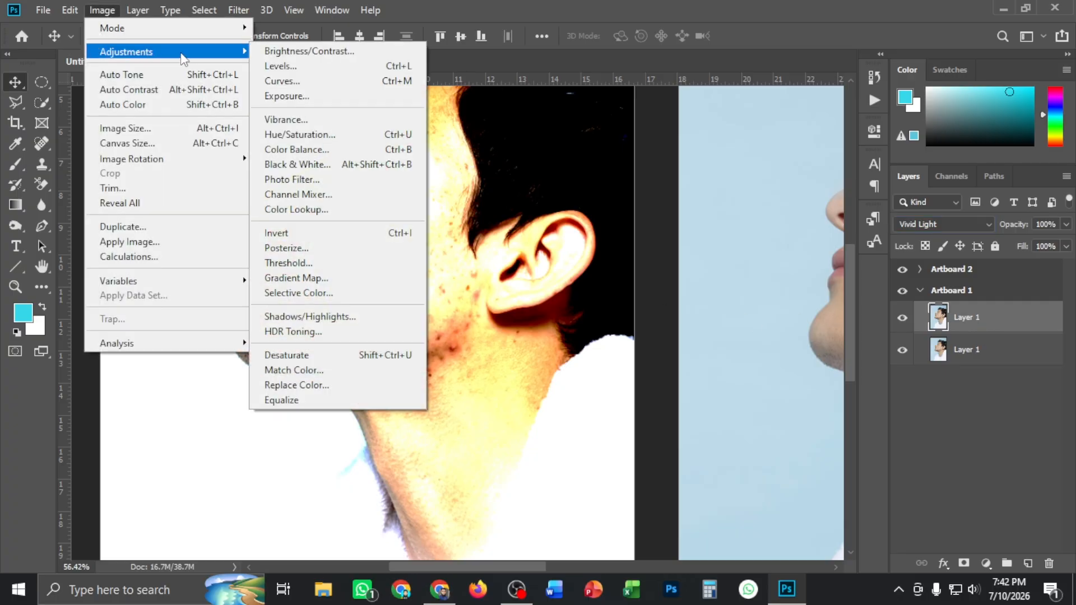
left_click(340, 239)
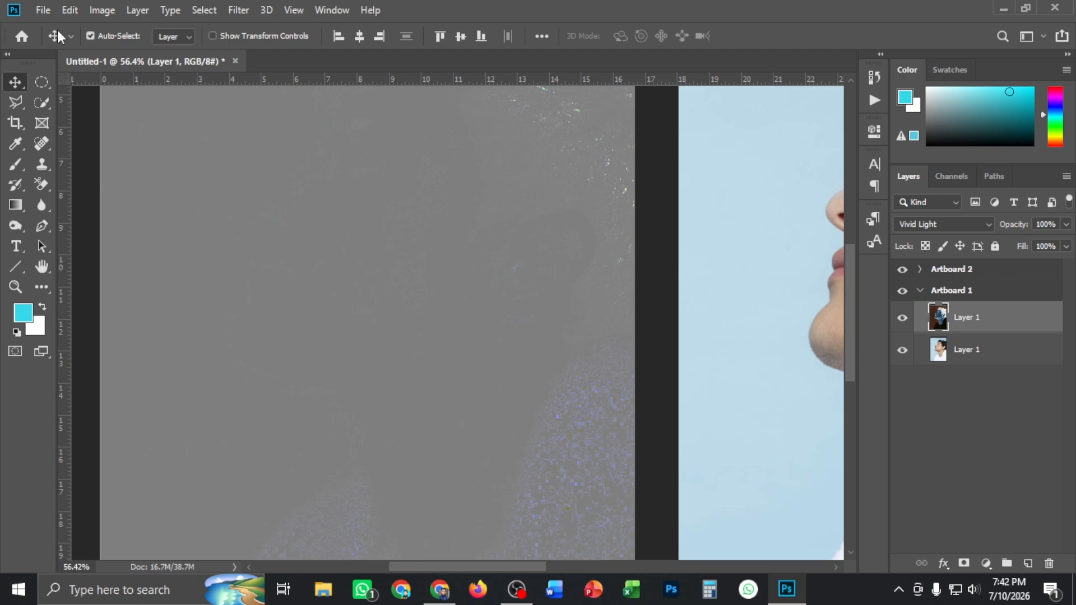
Apply a High Pass filter with a radius of about 7.6 pixels to the inverted layer.
left_click(239, 10)
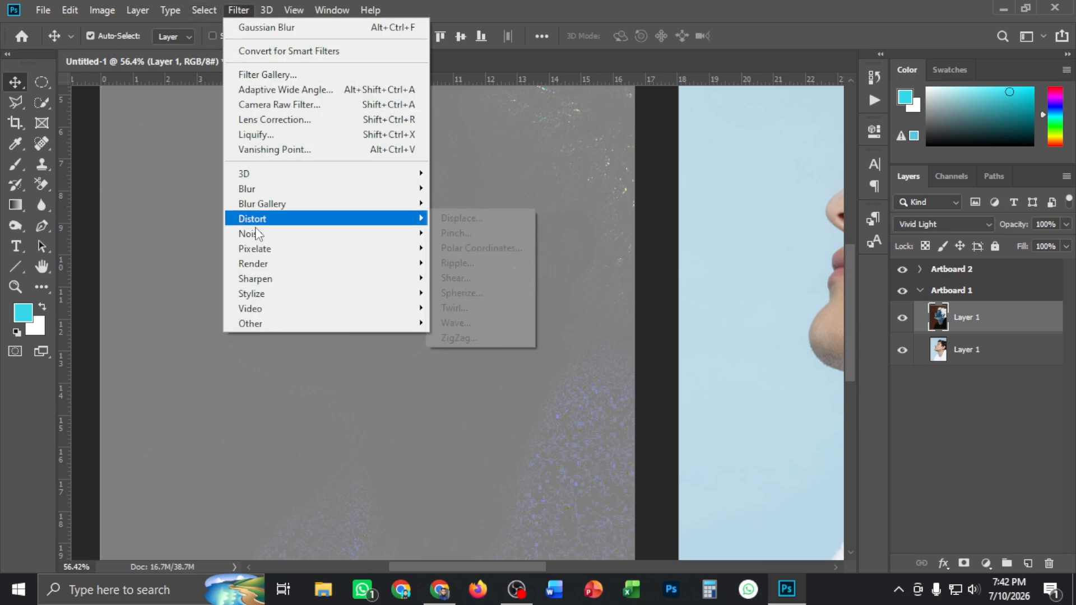
mouse_move(278, 327)
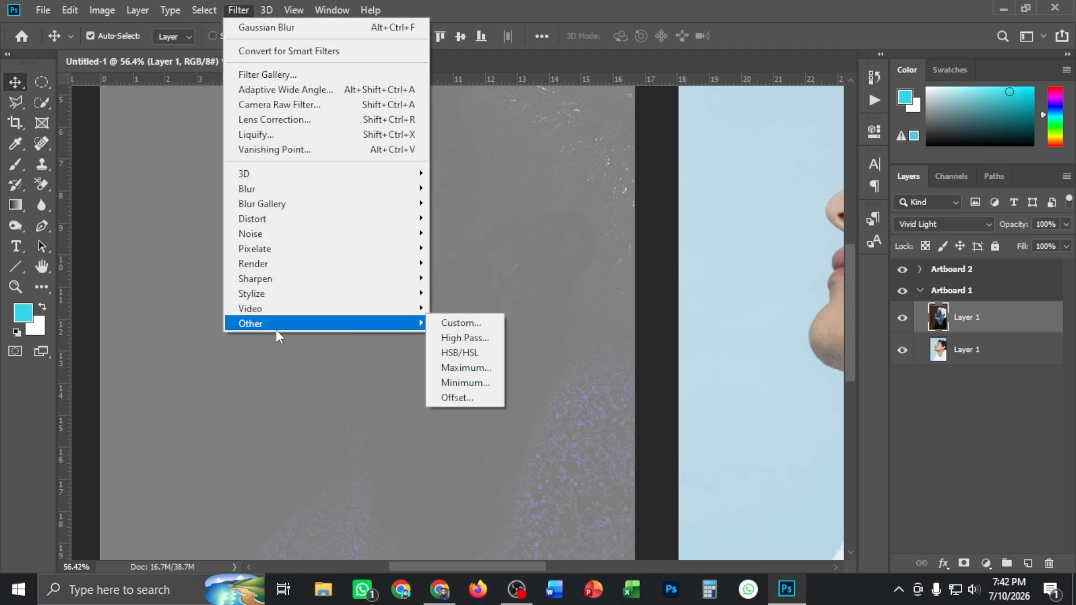
left_click(466, 339)
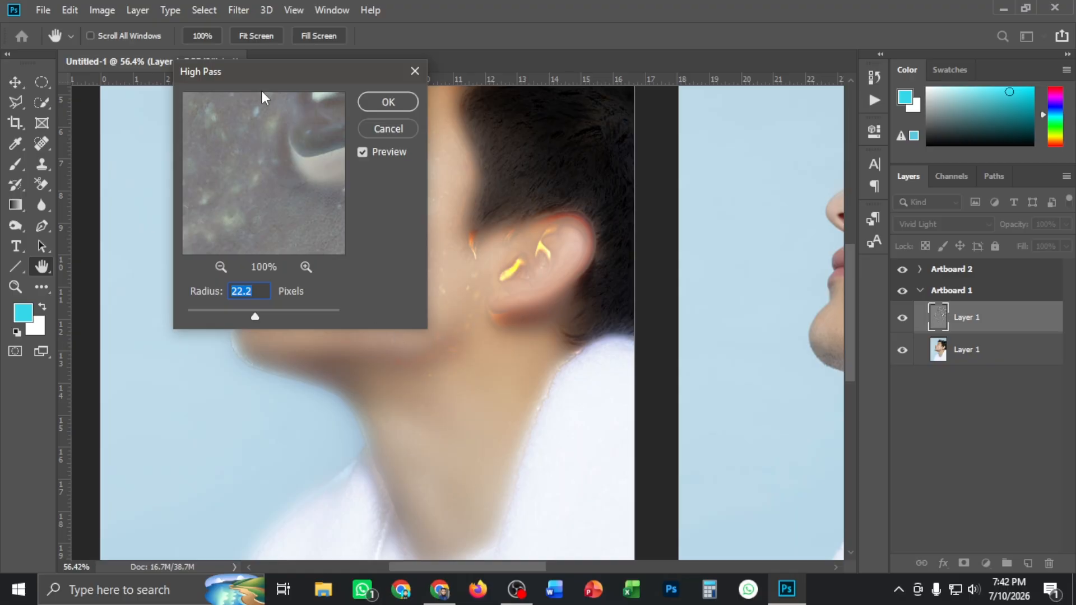
left_click_drag(288, 77, 674, 102)
mouse_move(641, 343)
left_mouse_down()
mouse_move(587, 343)
mouse_move(625, 343)
left_mouse_up()
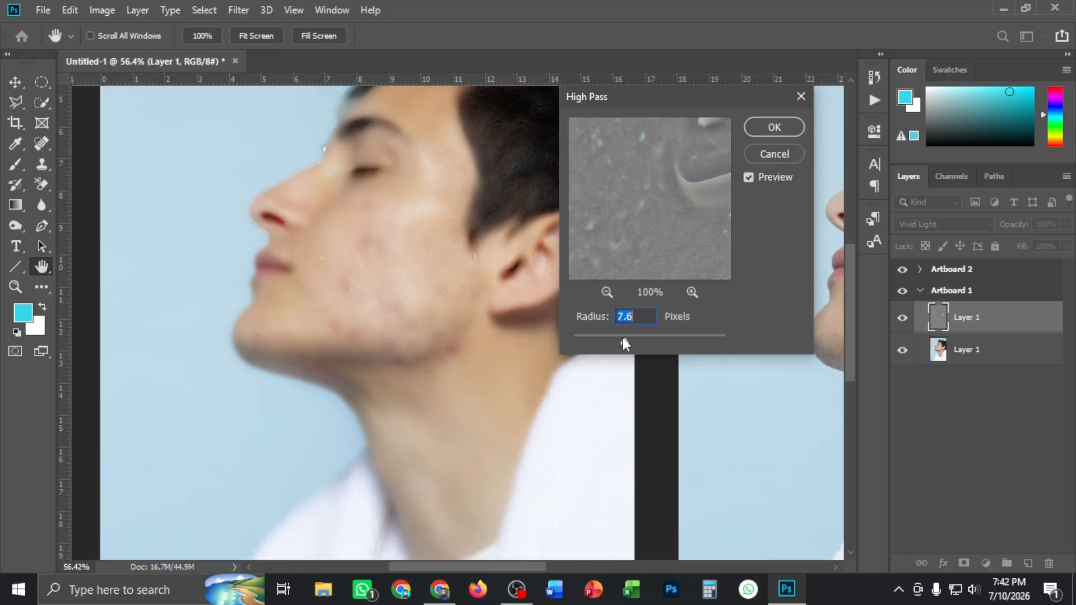
mouse_move(623, 339)
left_mouse_down()
mouse_move(639, 342)
mouse_move(609, 345)
left_mouse_up()
left_click(626, 343)
left_click(774, 127)
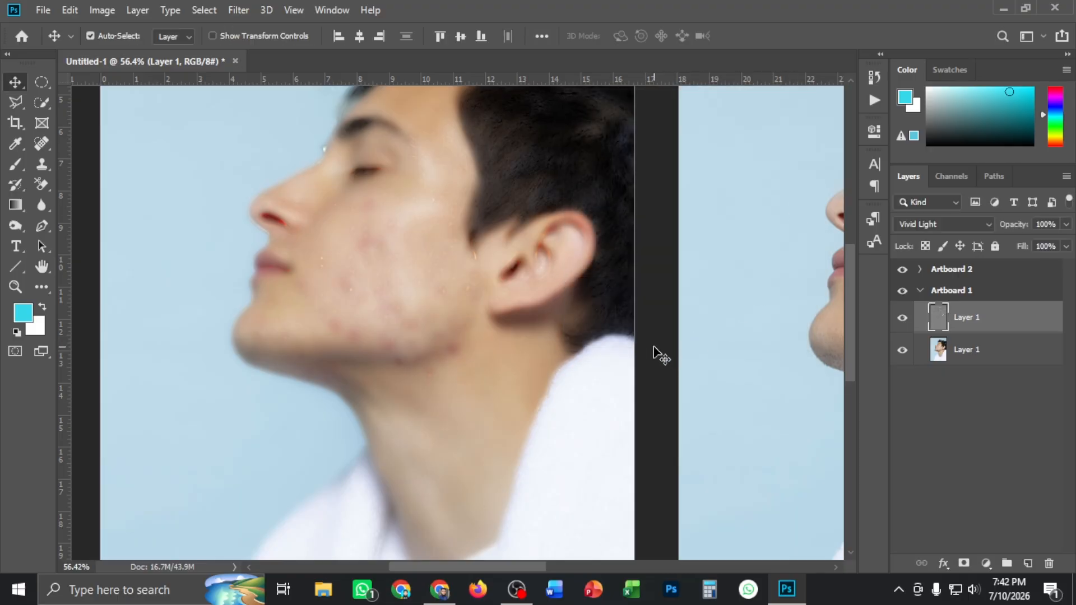
Apply a Gaussian Blur with a 0.9-pixel radius to the high-pass layer.
left_click(232, 10)
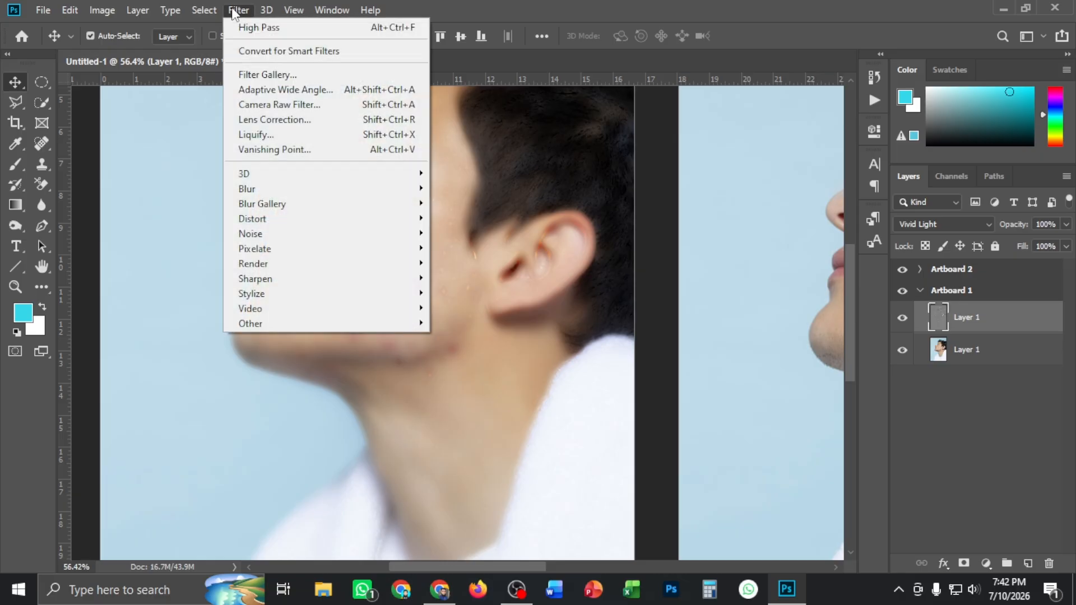
mouse_move(254, 190)
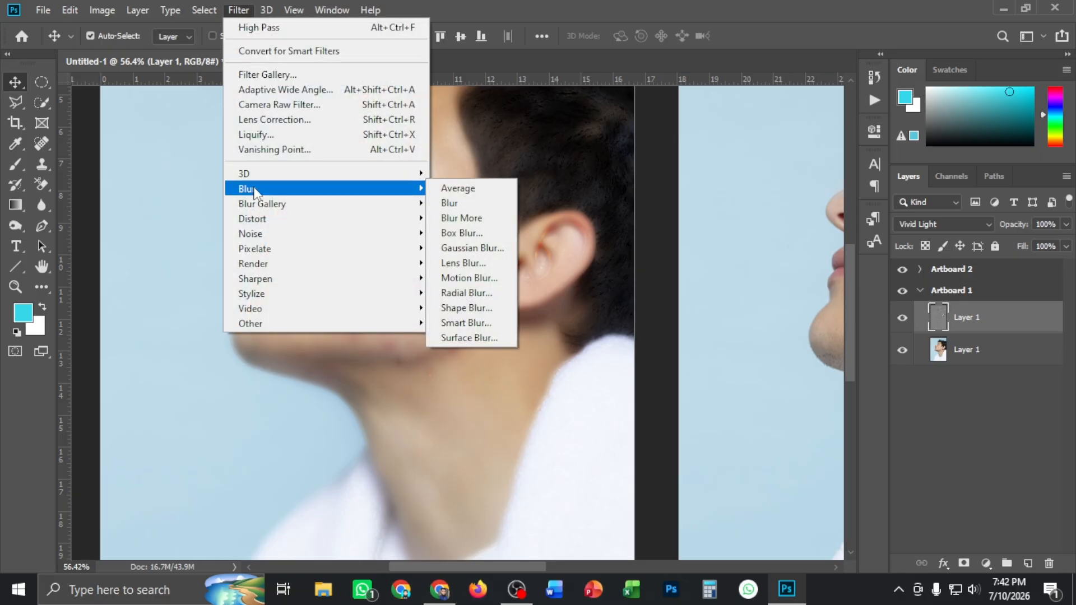
left_click(464, 249)
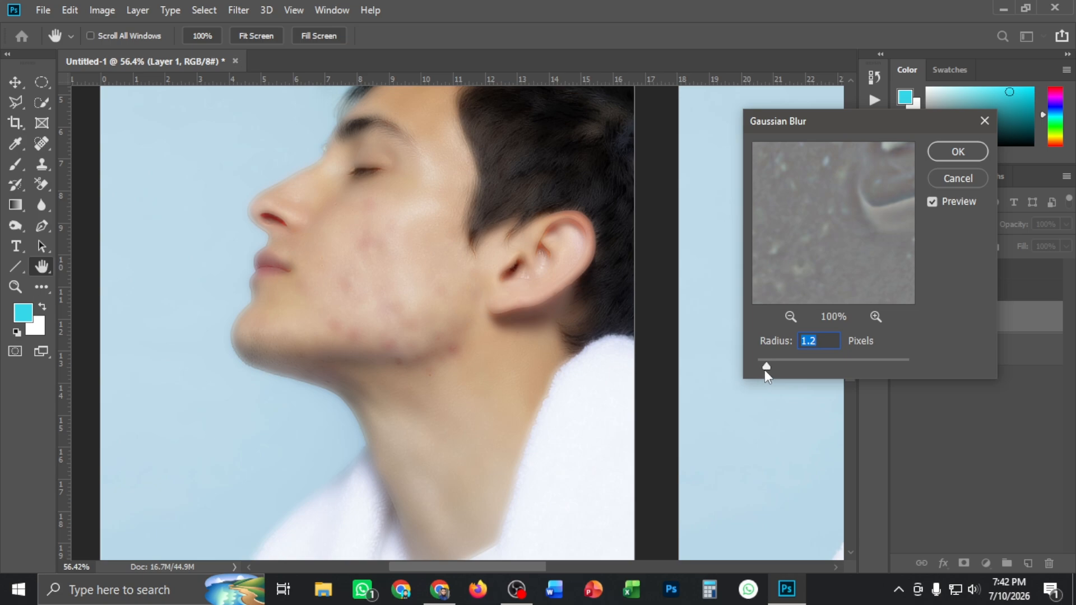
left_click_drag(766, 371, 780, 365)
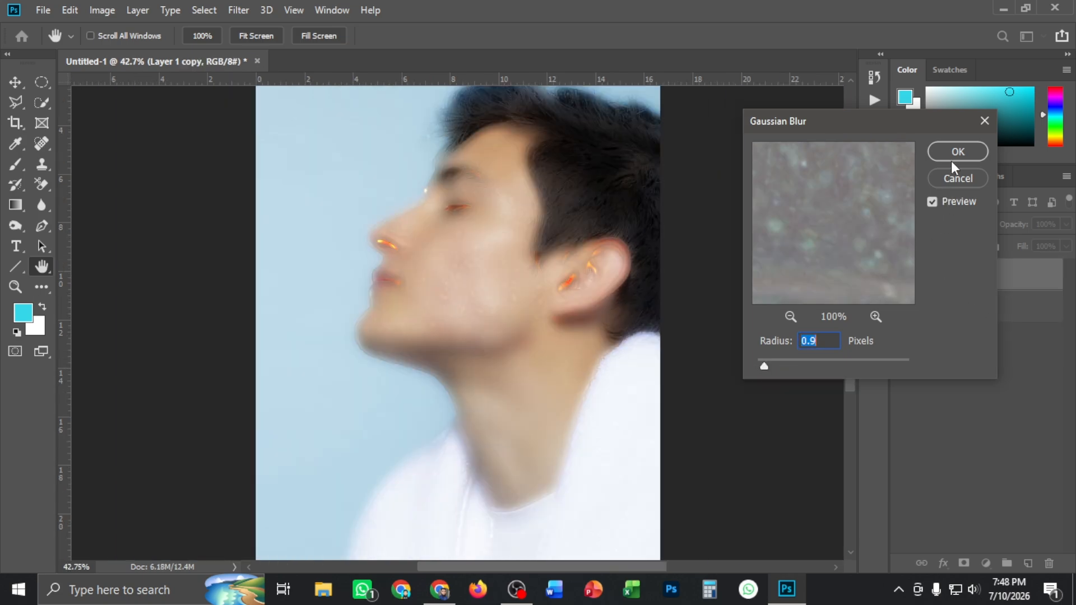
left_click(958, 152)
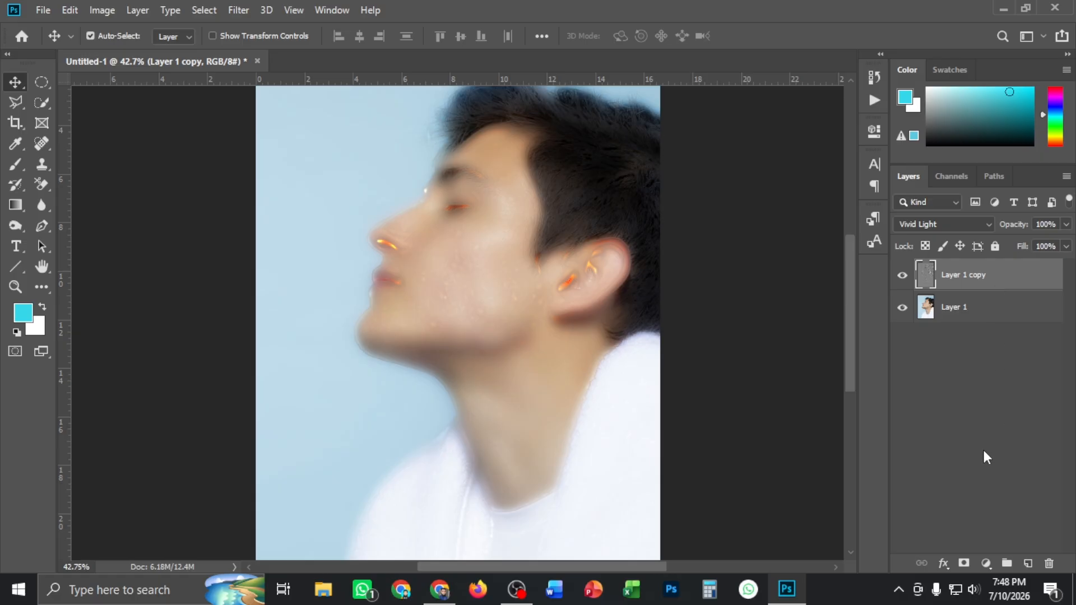
Add a layer mask to the blurred top layer and invert the mask to black.
left_click(963, 564)
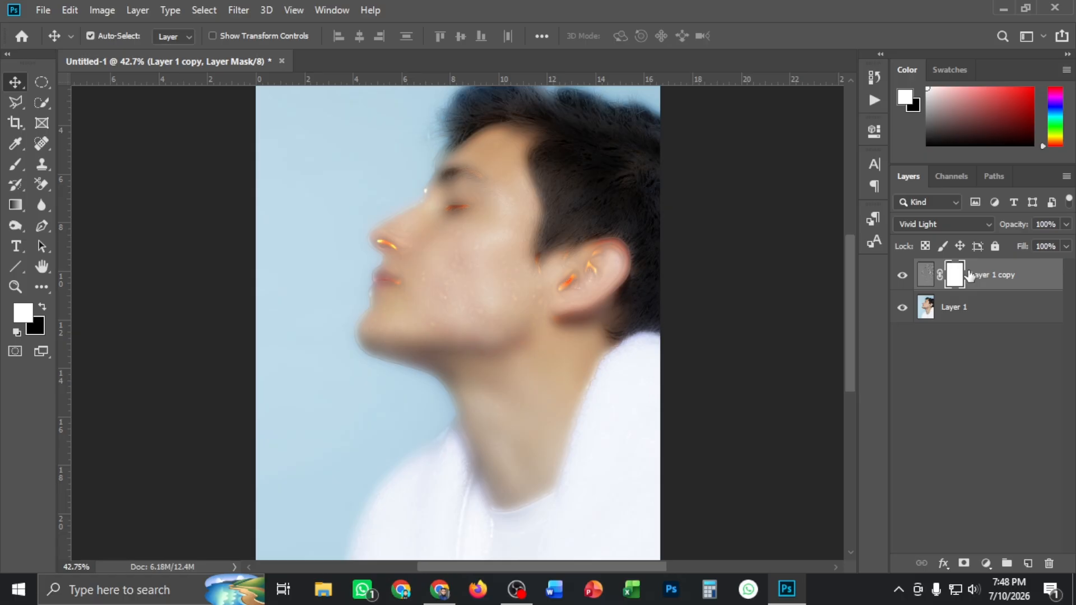
key("ctrl")
key("ctrl+i")
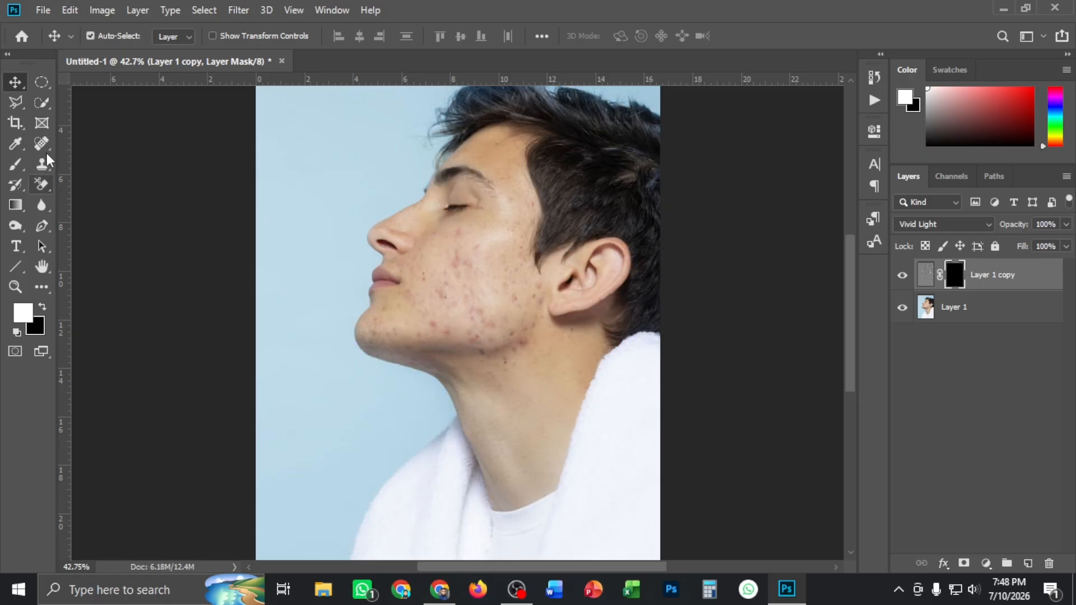
Set up the Brush tool with 100% opacity and a hardness below 40% for painting on the mask.
left_click(15, 163)
scroll(483, 277, "up", 3)
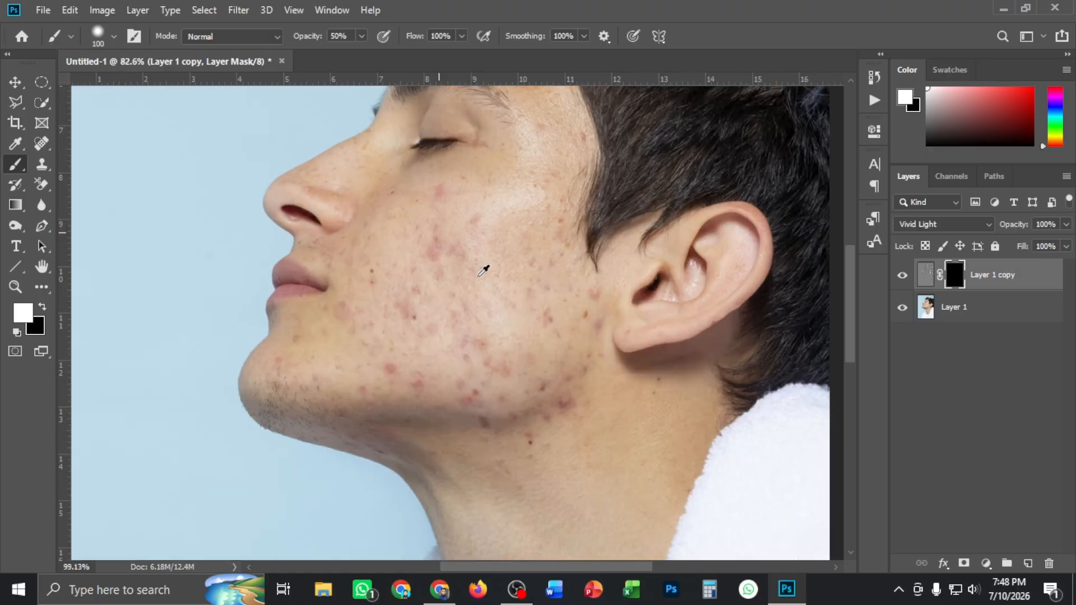
scroll(482, 272, "up", 2)
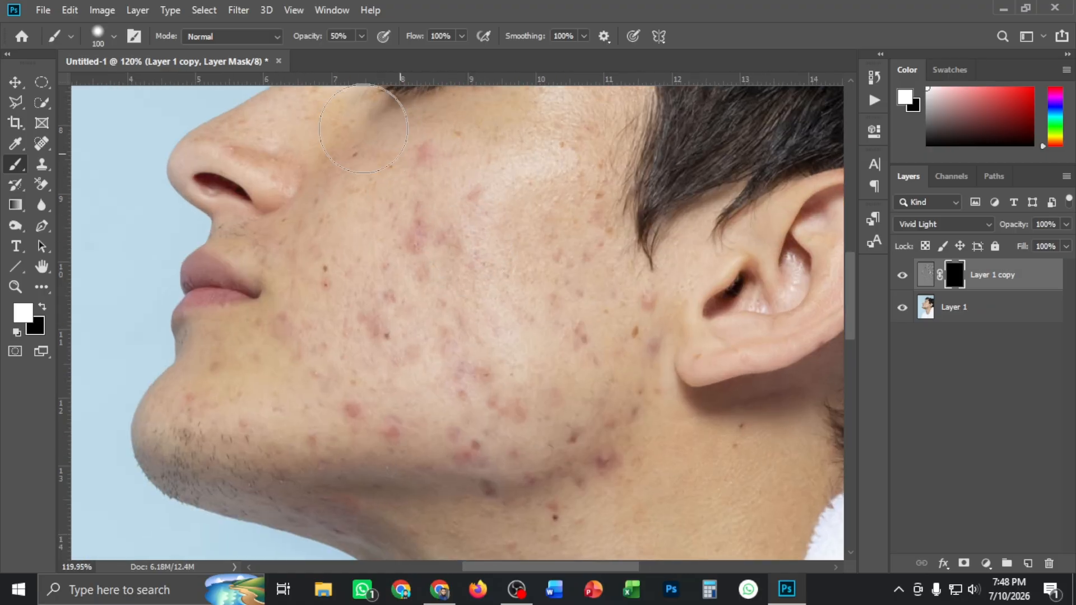
left_click_drag(306, 40, 336, 40)
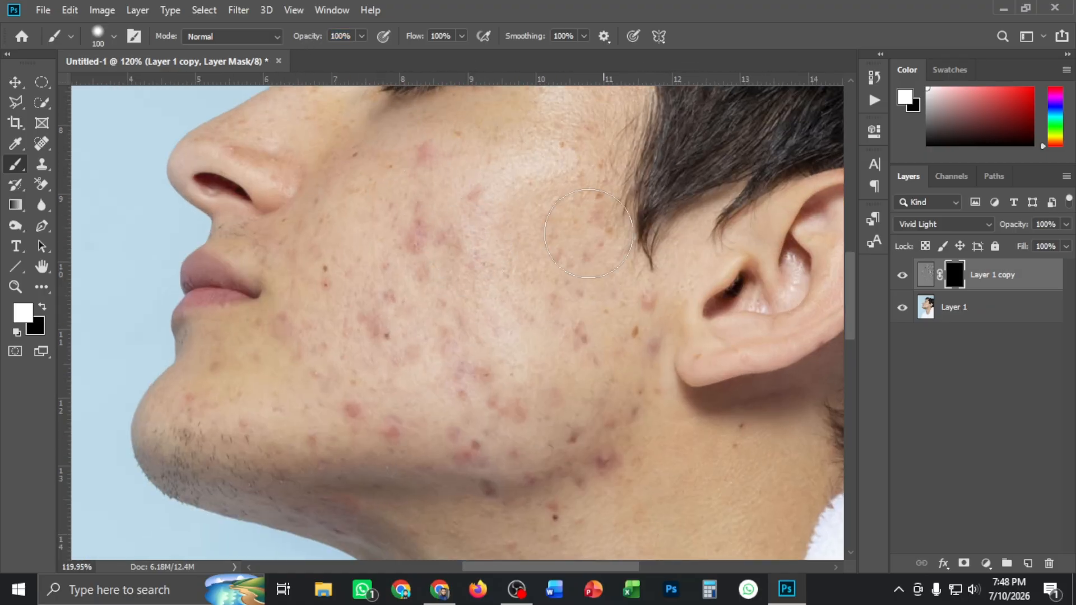
right_click(444, 208)
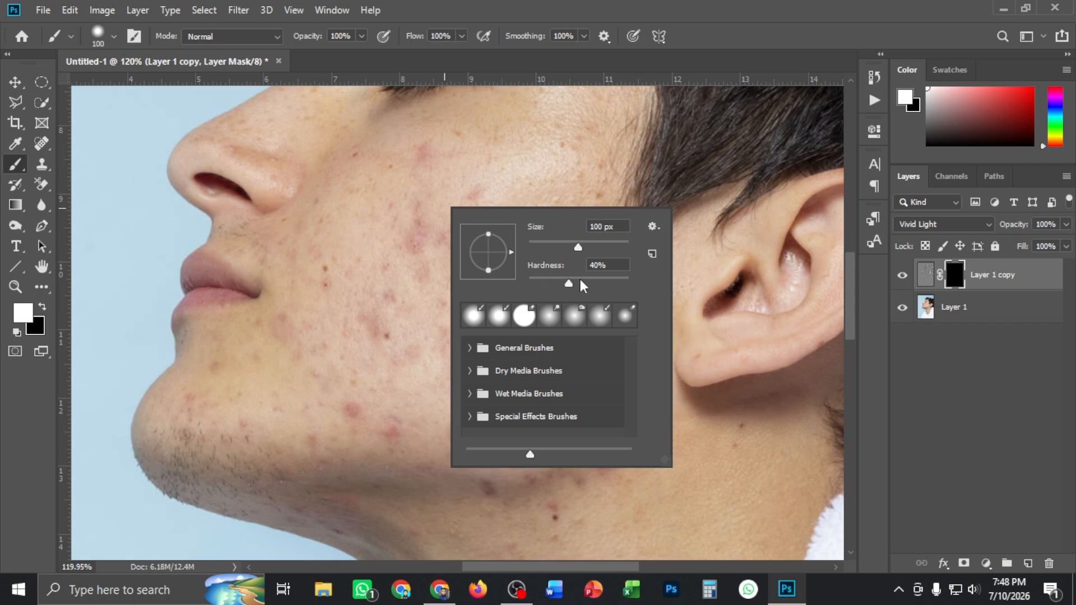
left_click_drag(569, 283, 542, 281)
key("Return")
Paint white on the layer mask over the blemished cheek, jaw and surrounding facial skin to smooth it.
left_click_drag(414, 224, 449, 240)
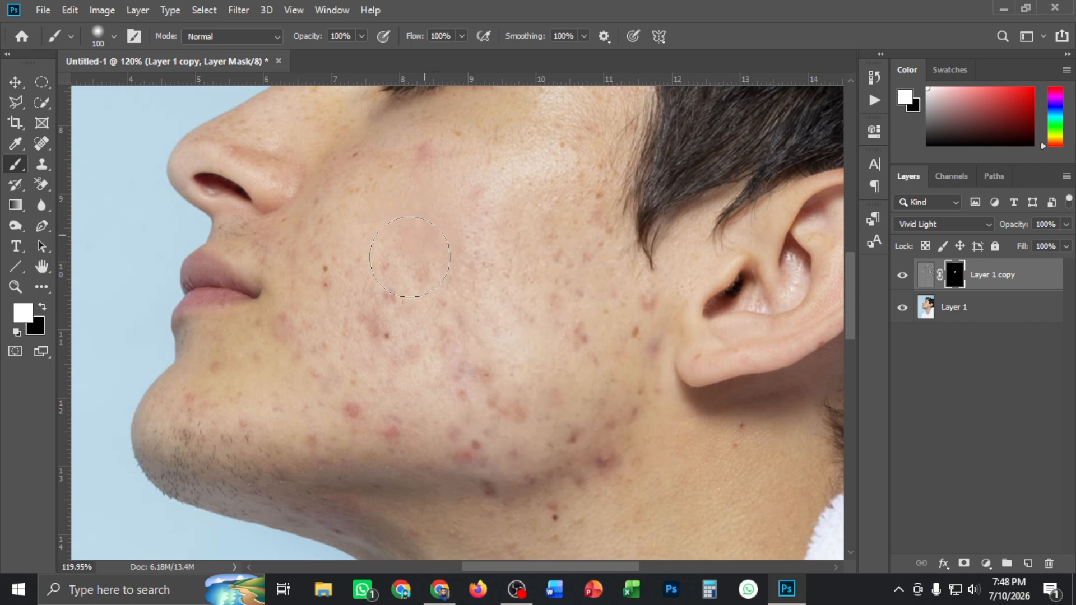
mouse_move(382, 359)
left_mouse_down()
mouse_move(347, 348)
mouse_move(232, 368)
mouse_move(390, 436)
mouse_move(349, 444)
left_mouse_up()
mouse_move(530, 216)
left_mouse_down()
mouse_move(447, 261)
mouse_move(534, 262)
mouse_move(572, 221)
mouse_move(535, 371)
mouse_move(453, 315)
mouse_move(462, 389)
mouse_move(624, 312)
mouse_move(585, 376)
left_mouse_up()
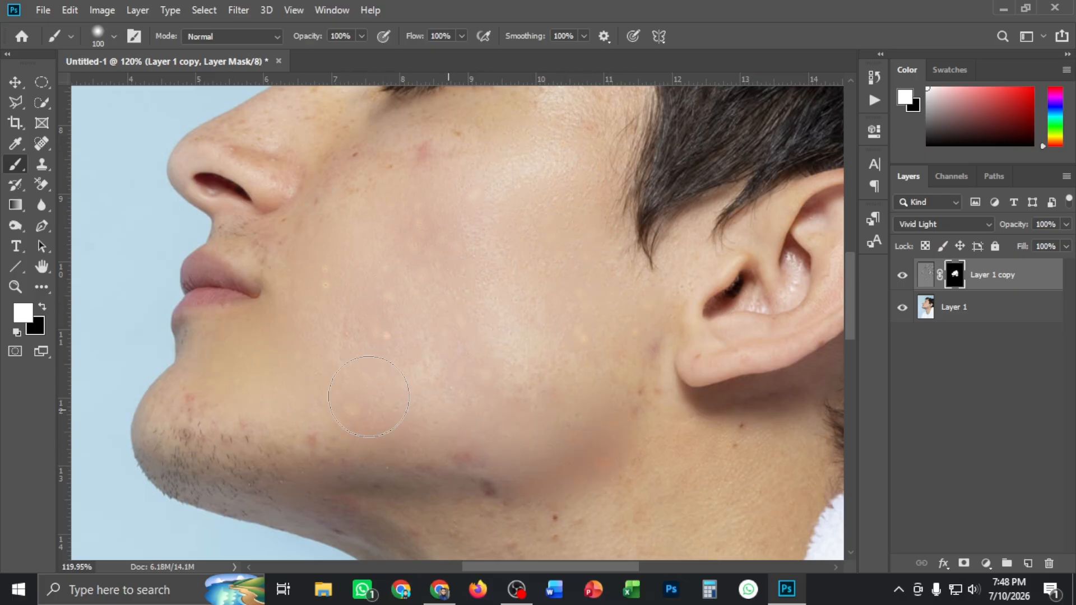
scroll(455, 443, "down", 3)
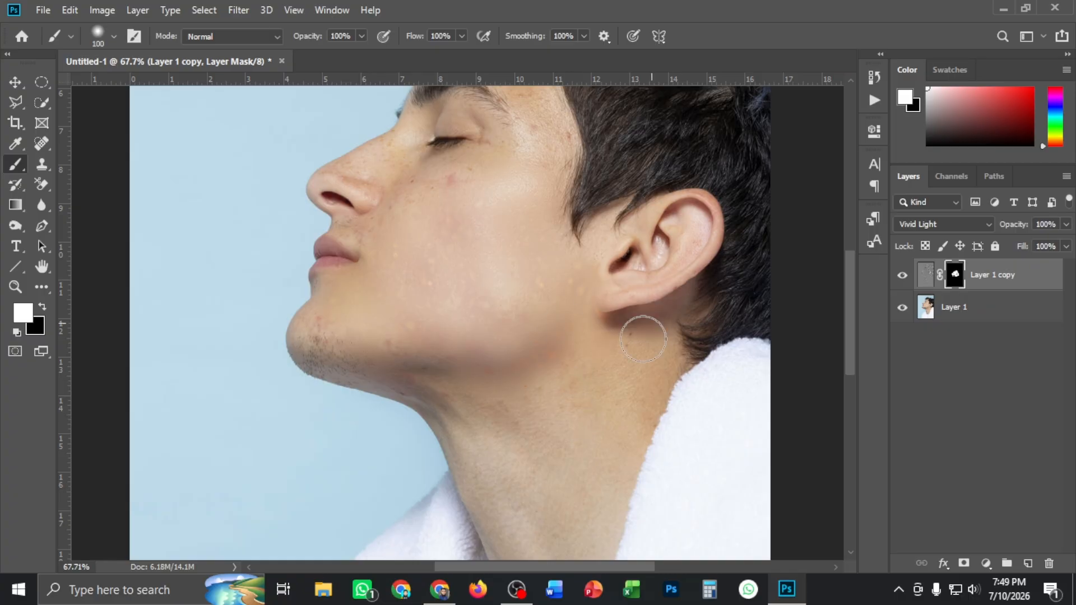
scroll(577, 385, "down", 2)
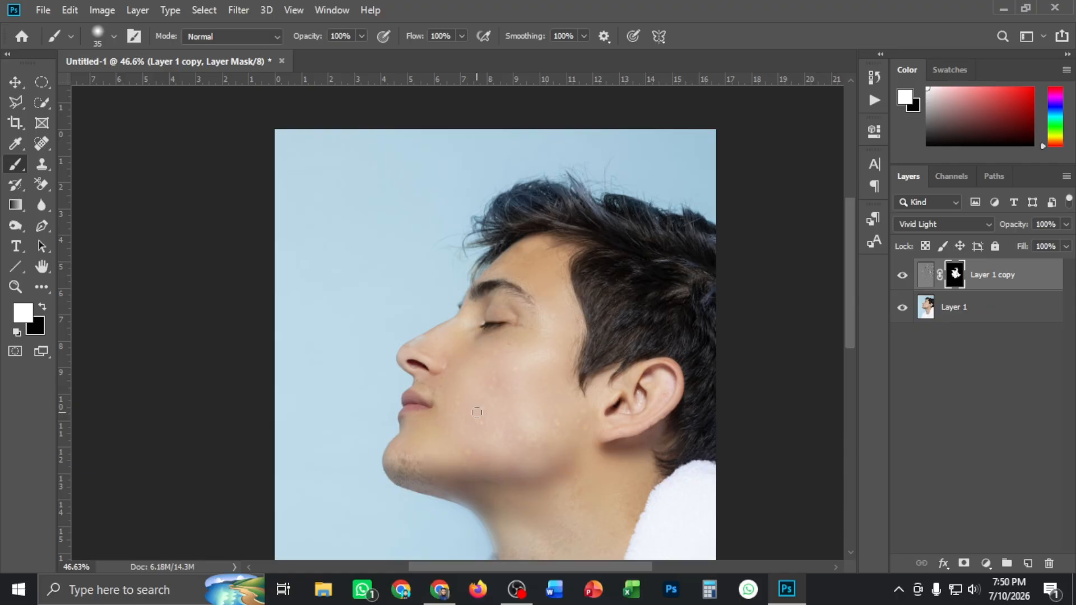
Activate the Spot Healing Brush Tool for the light spots left on the cheek.
scroll(472, 413, "up", 8)
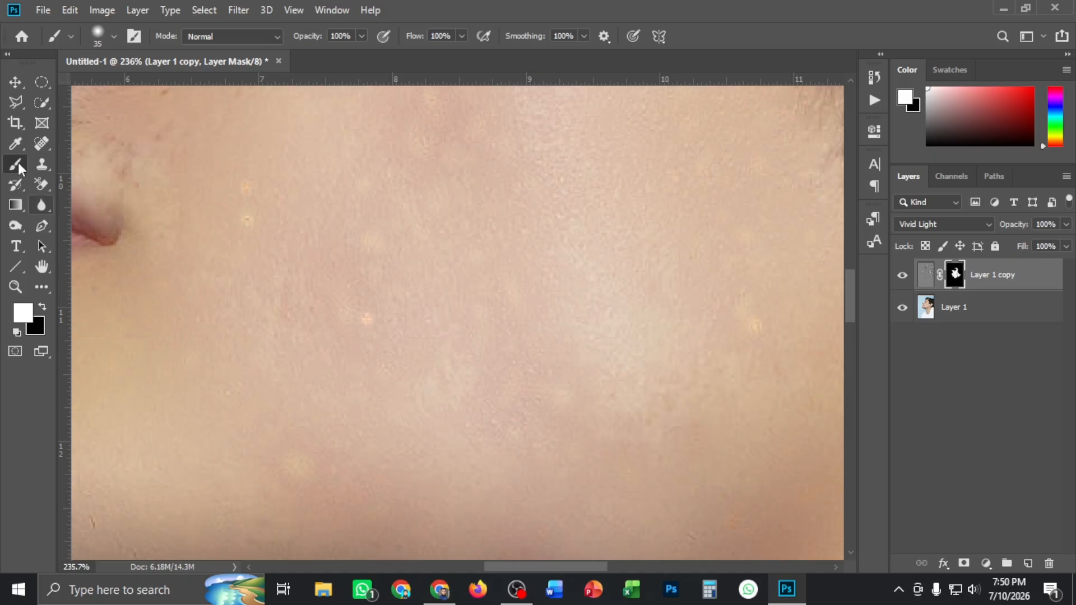
left_click(42, 144)
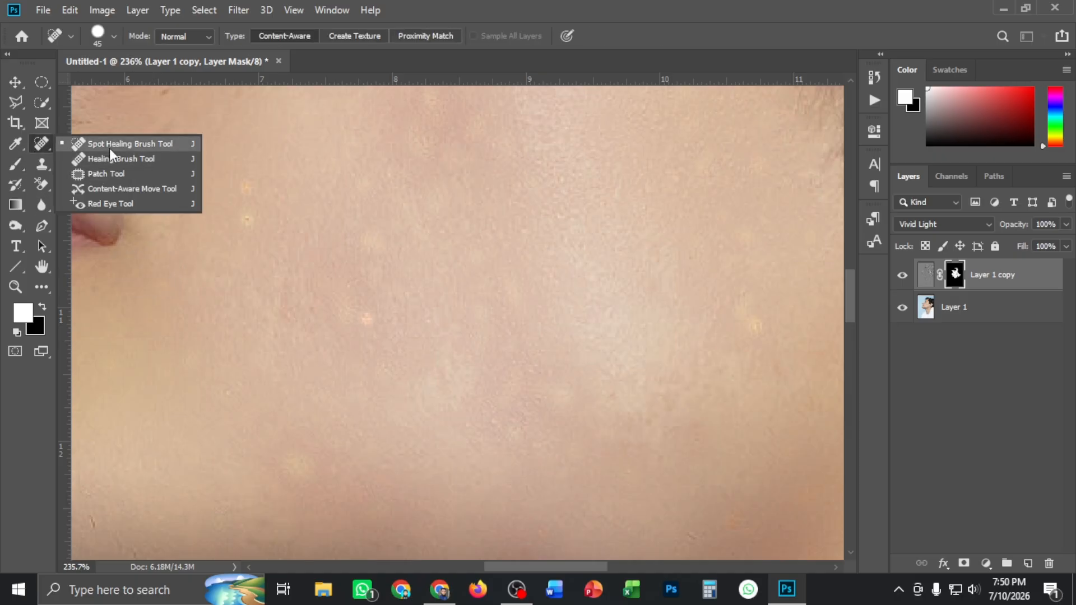
left_click(109, 144)
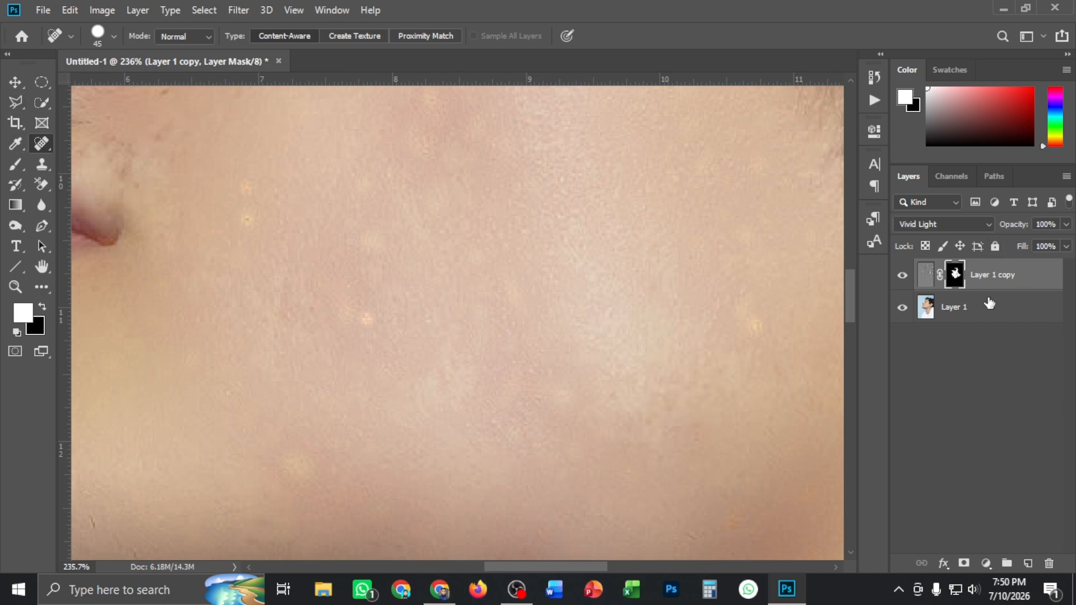
Duplicate Layer 1 and merge the duplicate with the masked smoothing layer above it.
left_click(986, 318)
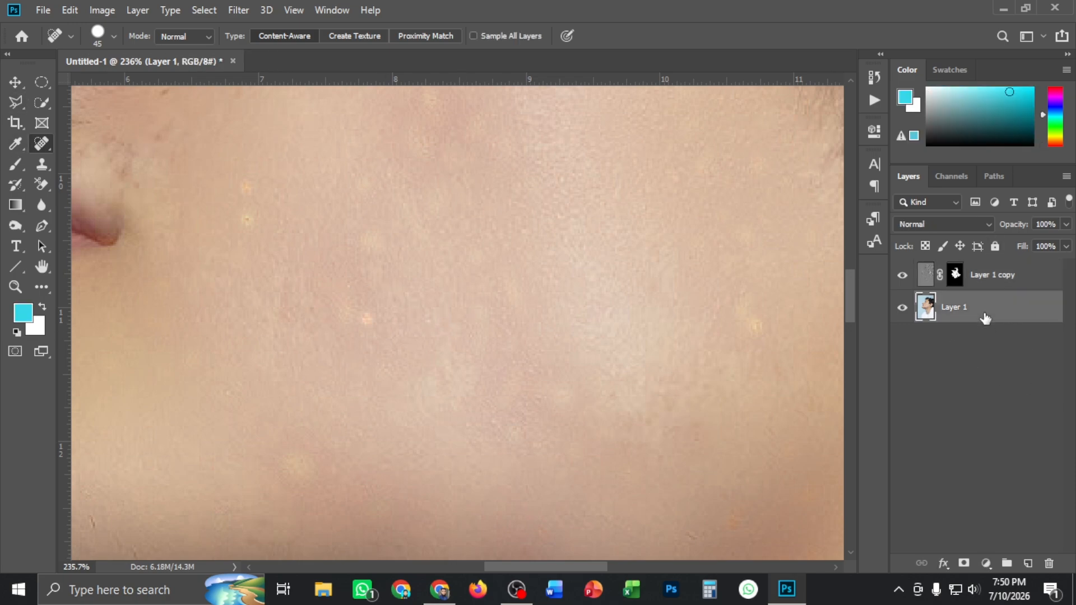
key("ctrl+j")
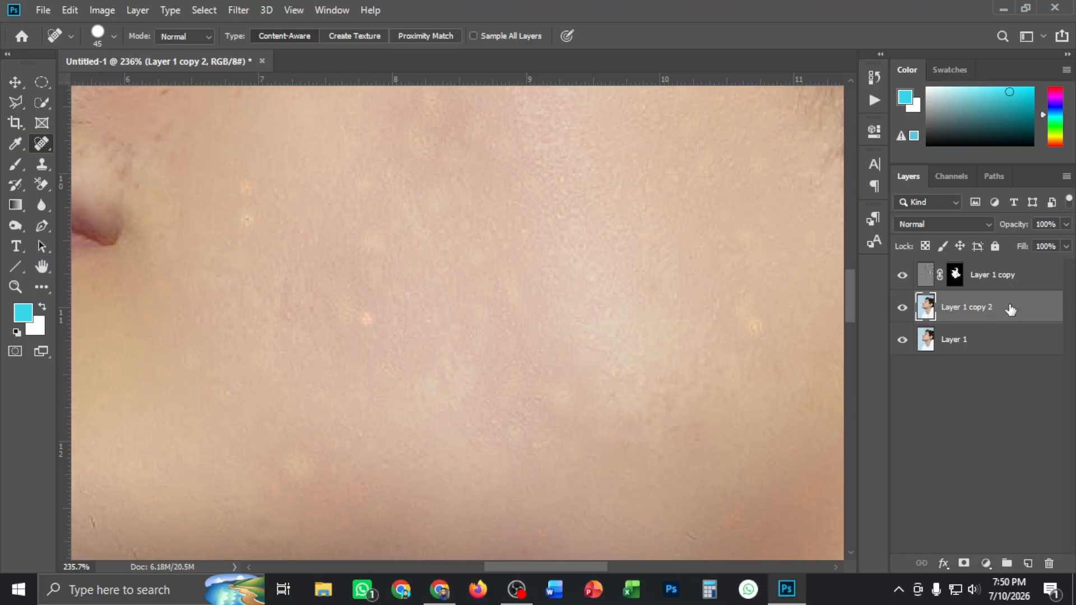
left_click(1034, 277, "shift")
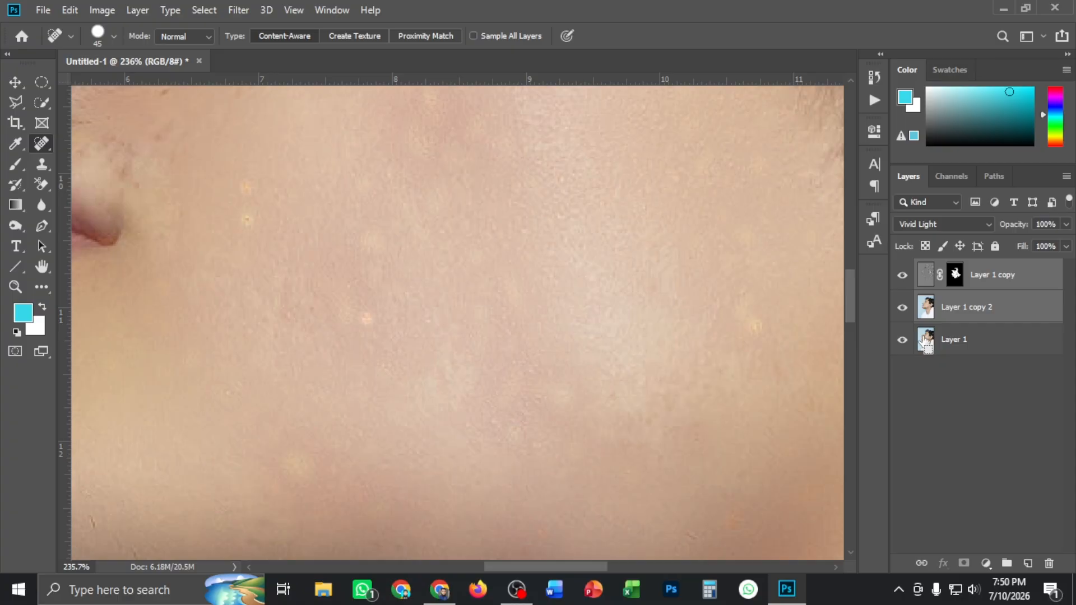
key("ctrl+e")
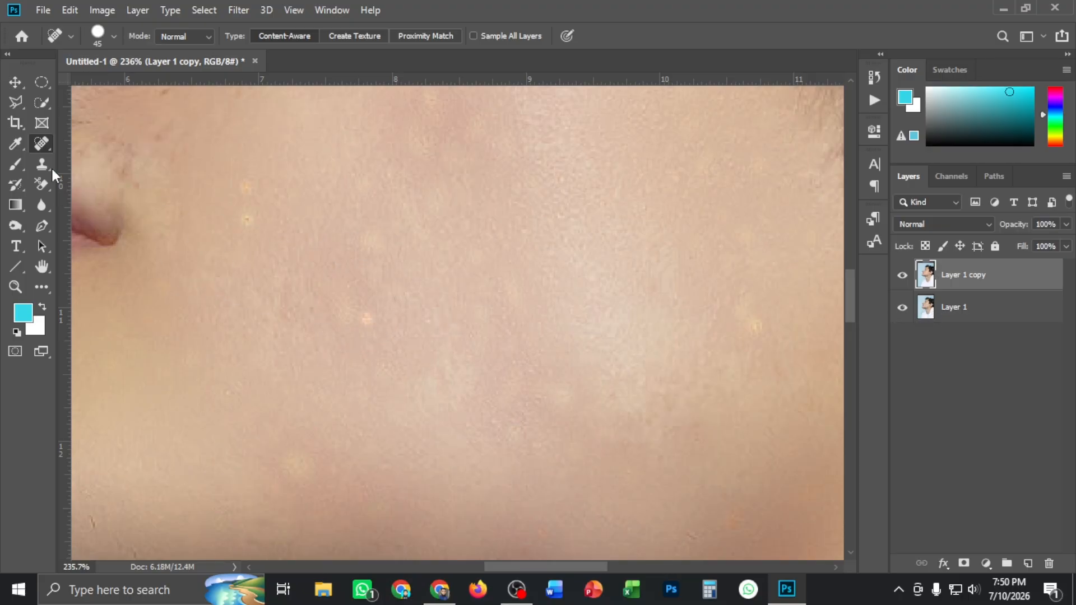
Heal the two light spots on the mid-cheek with the Spot Healing Brush Tool at brush sizes 20 and 30.
right_click(38, 144)
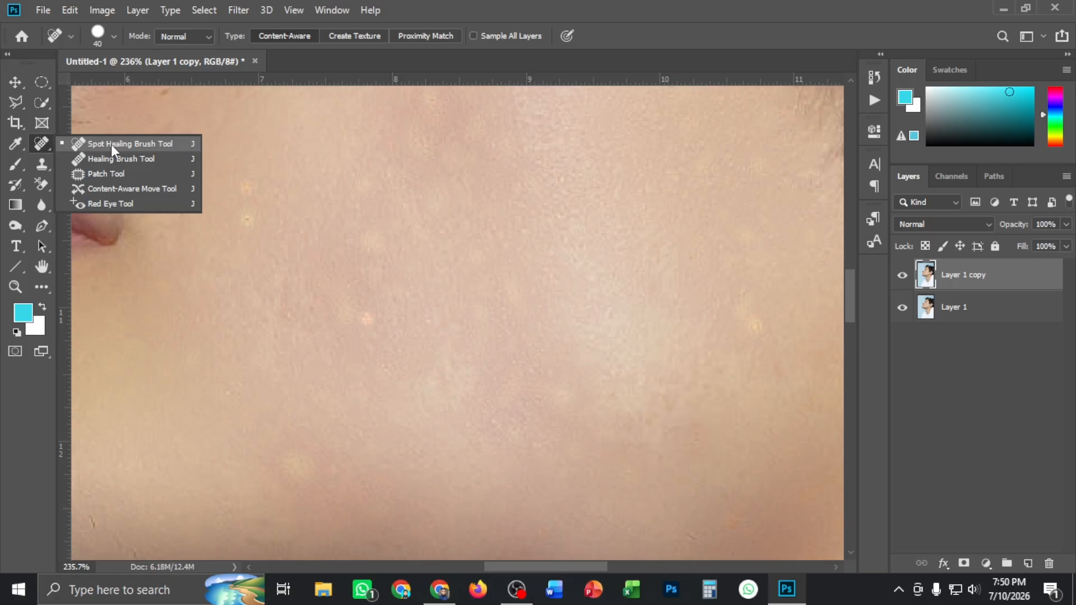
left_click(364, 322)
key("bracketleft")
key("bracketleft")
key("bracketleft")
left_click(372, 321)
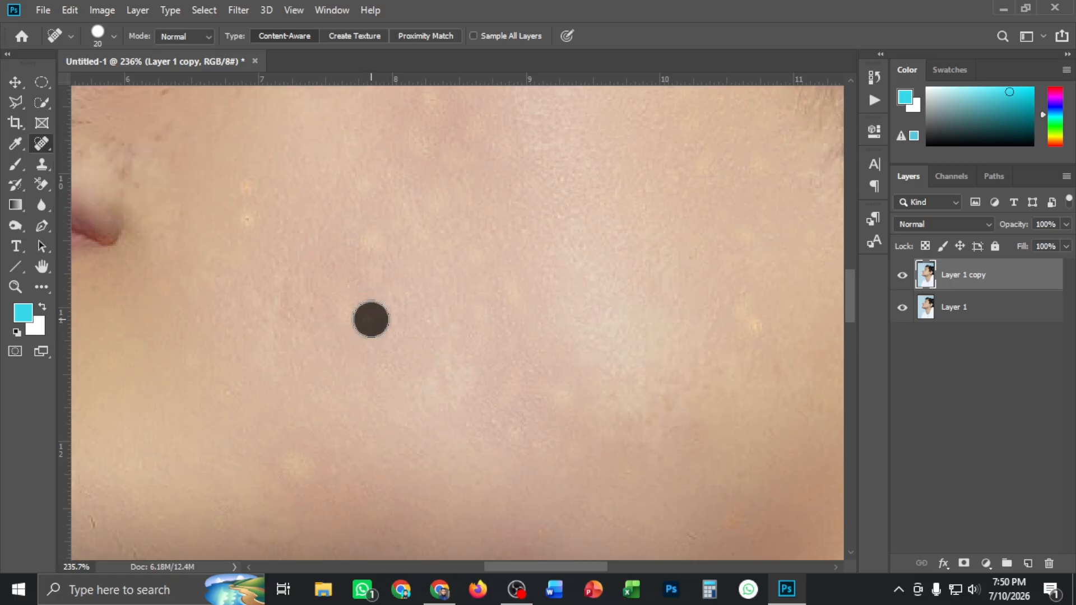
left_click(371, 242)
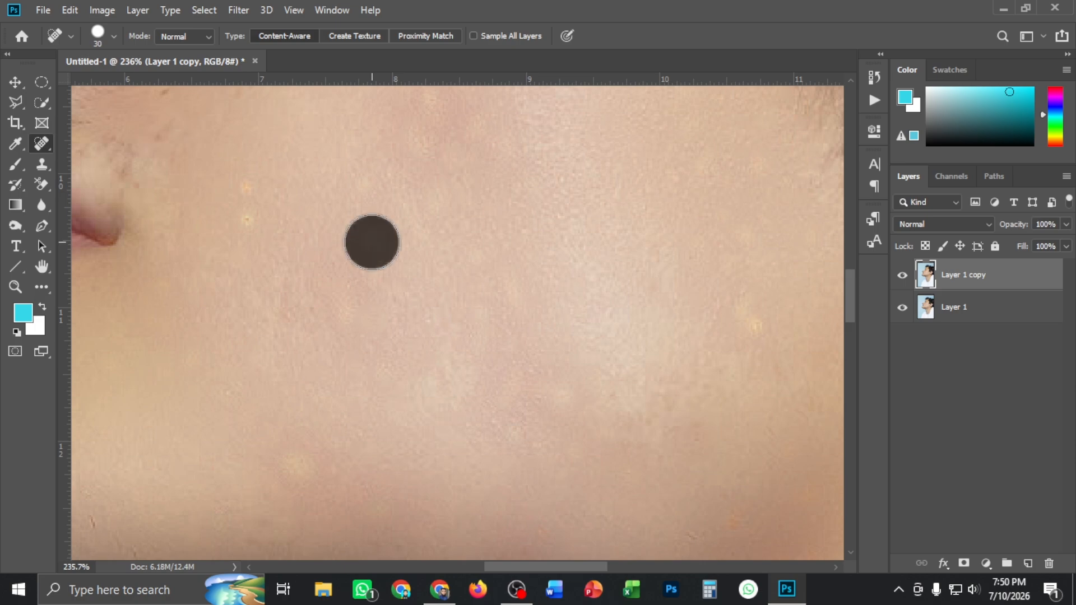
Heal the remaining light spots on the upper cheek and towards the ear with the Spot Healing Brush at size 30.
key("bracketright")
key("bracketright")
scroll(375, 259, "down", 2)
left_click(675, 292)
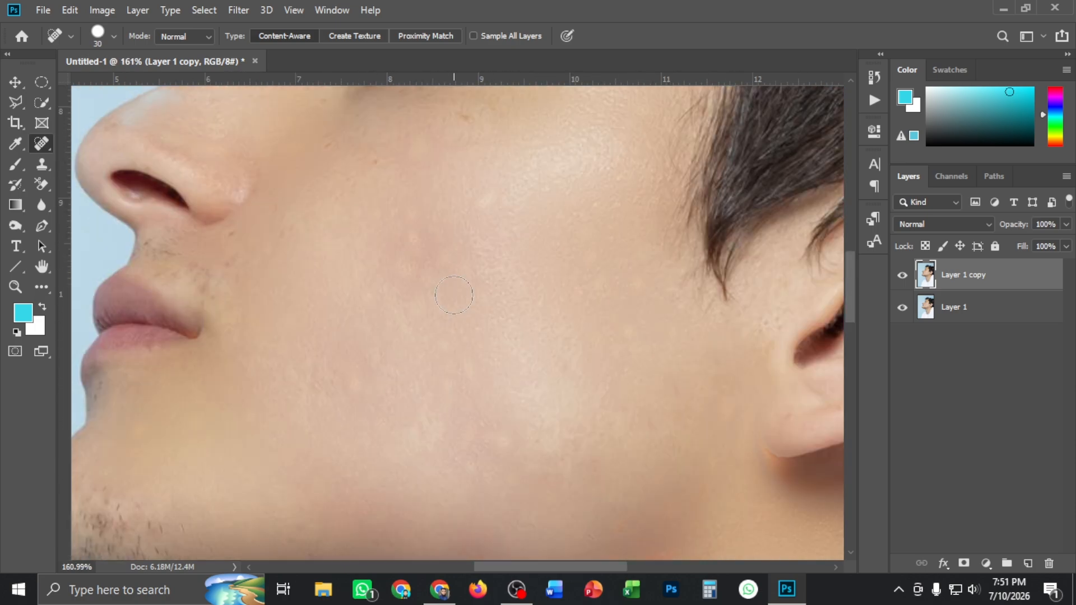
scroll(454, 295, "up", 1)
left_click(483, 217)
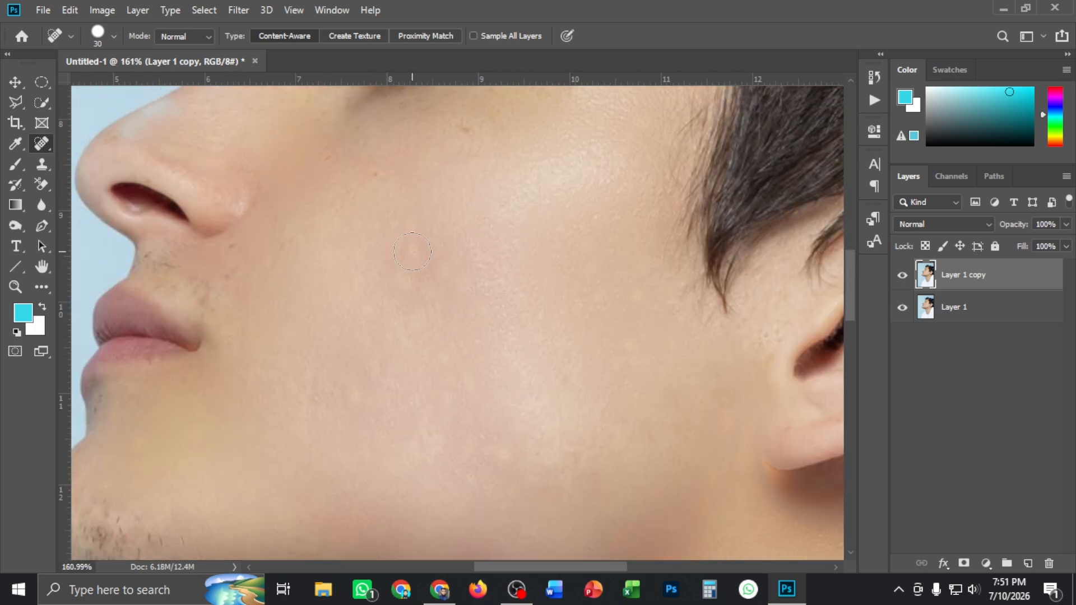
Examine the retouched face, jaw and neck up close and in the full portrait for leftover blemishes.
scroll(471, 421, "down", 2)
scroll(480, 306, "up", 1)
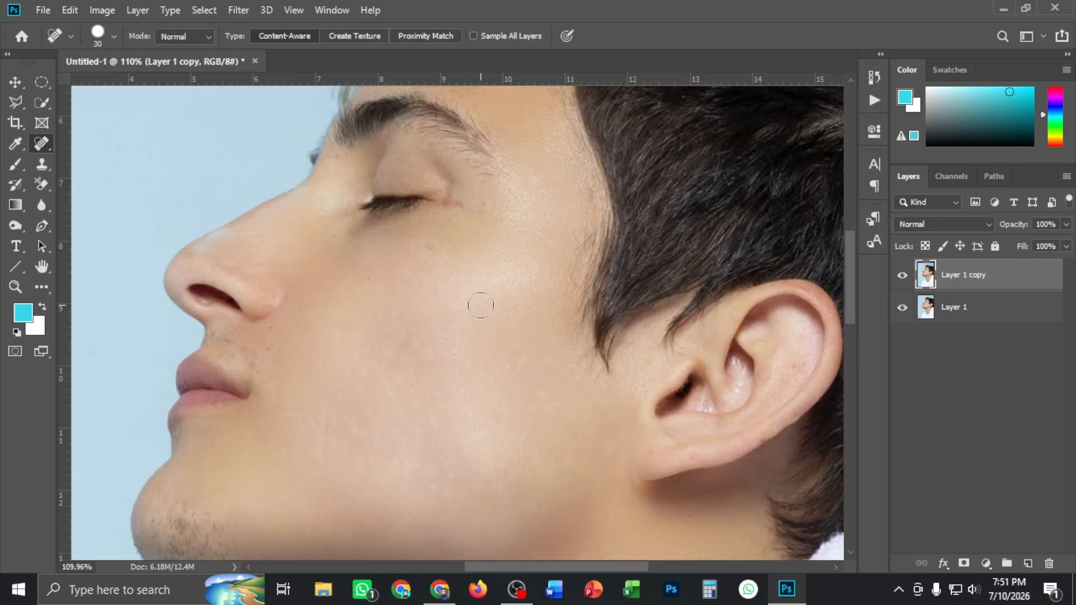
scroll(480, 305, "up", 3)
scroll(533, 364, "down", 8)
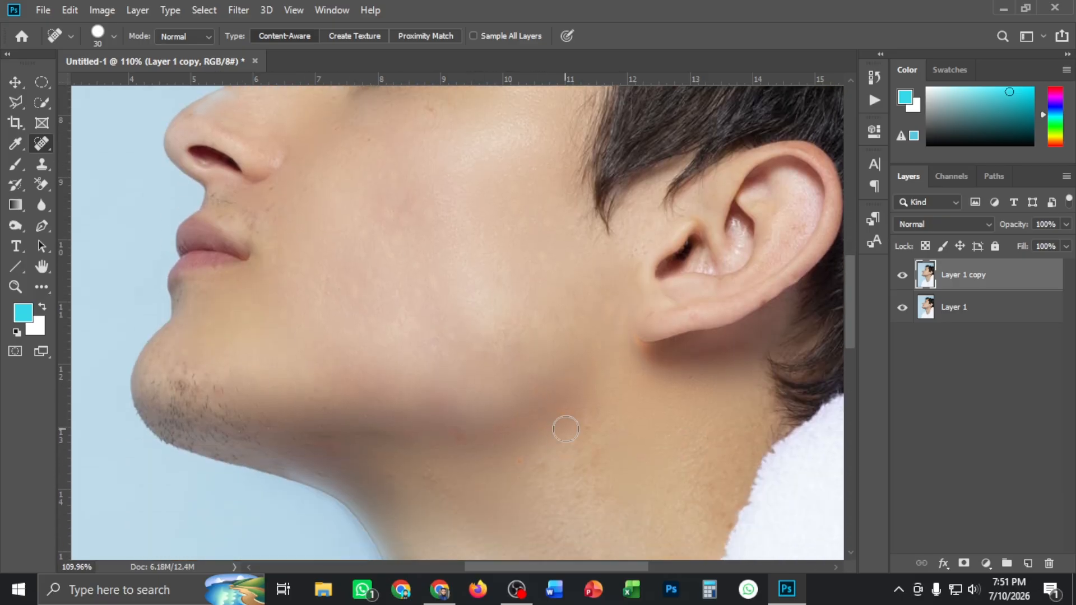
scroll(587, 395, "up", 1)
scroll(571, 348, "down", 4)
scroll(482, 146, "up", 2)
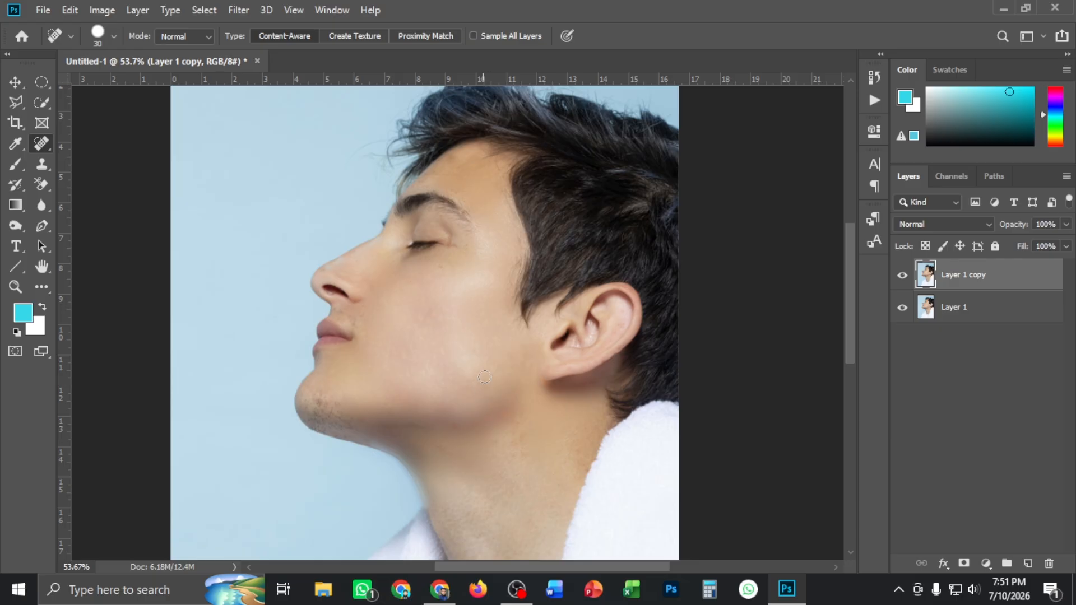
scroll(460, 358, "down", 2)
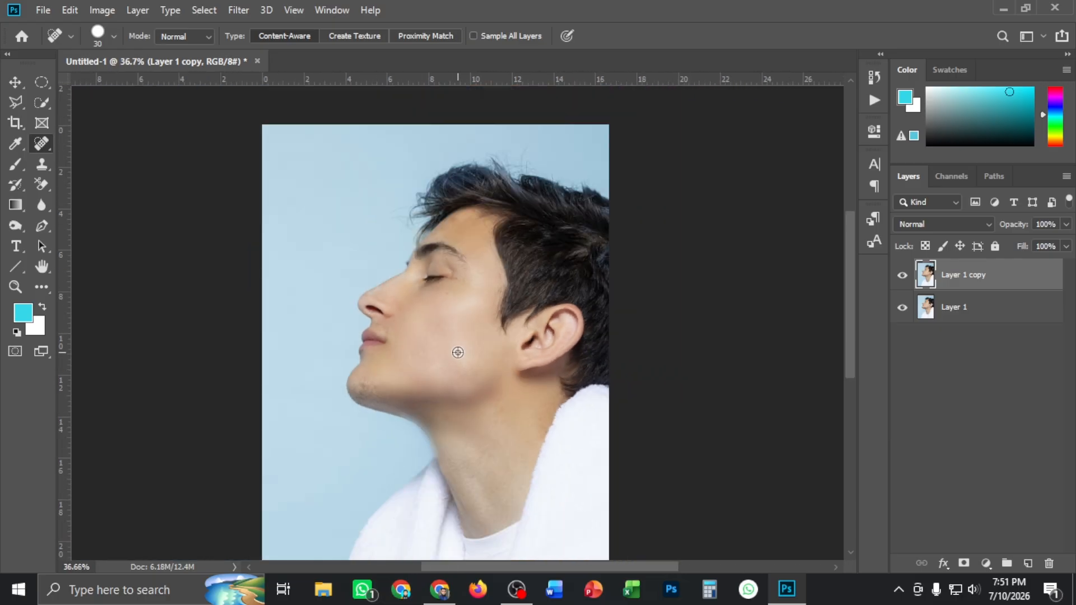
scroll(458, 352, "down", 1)
scroll(458, 329, "up", 2)
scroll(459, 320, "down", 1)
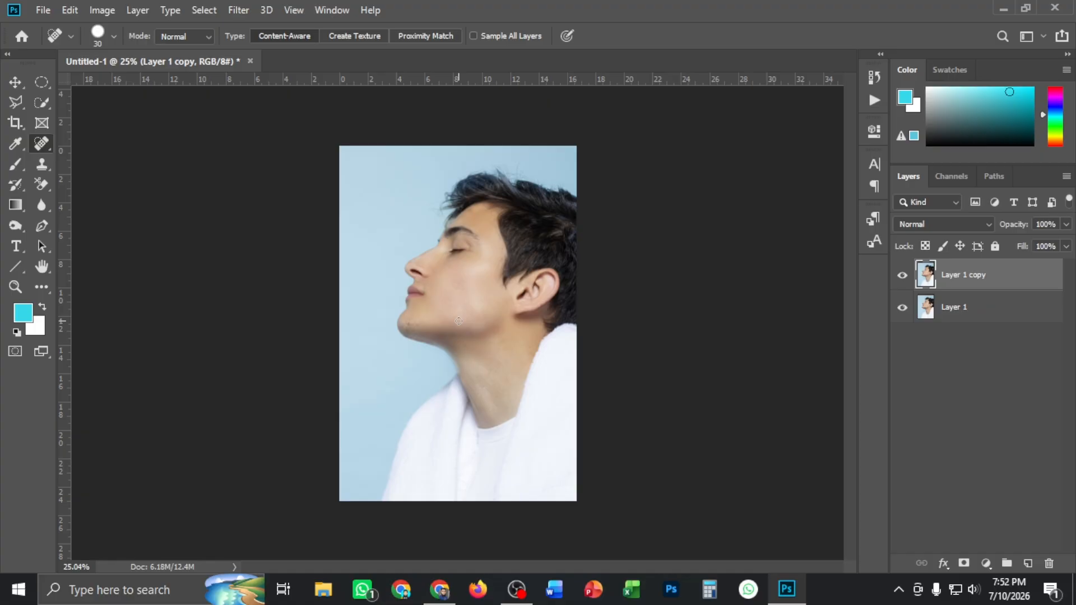
scroll(459, 322, "up", 5)
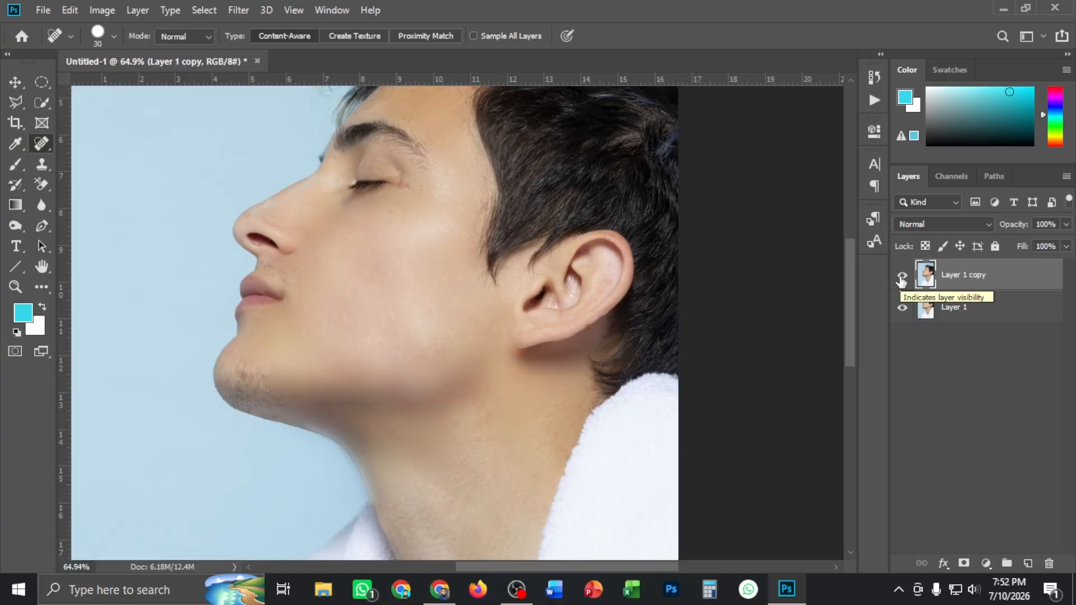
Toggle the visibility of Layer 1 copy to compare the retouched skin with the original, leaving the copy hidden.
left_click(902, 277)
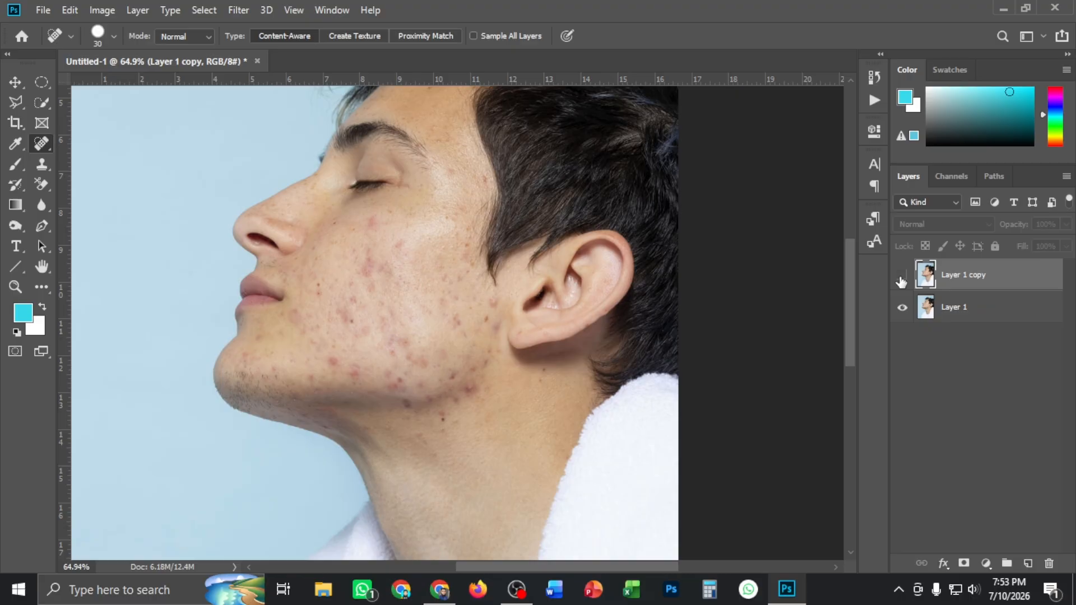
left_click(902, 276)
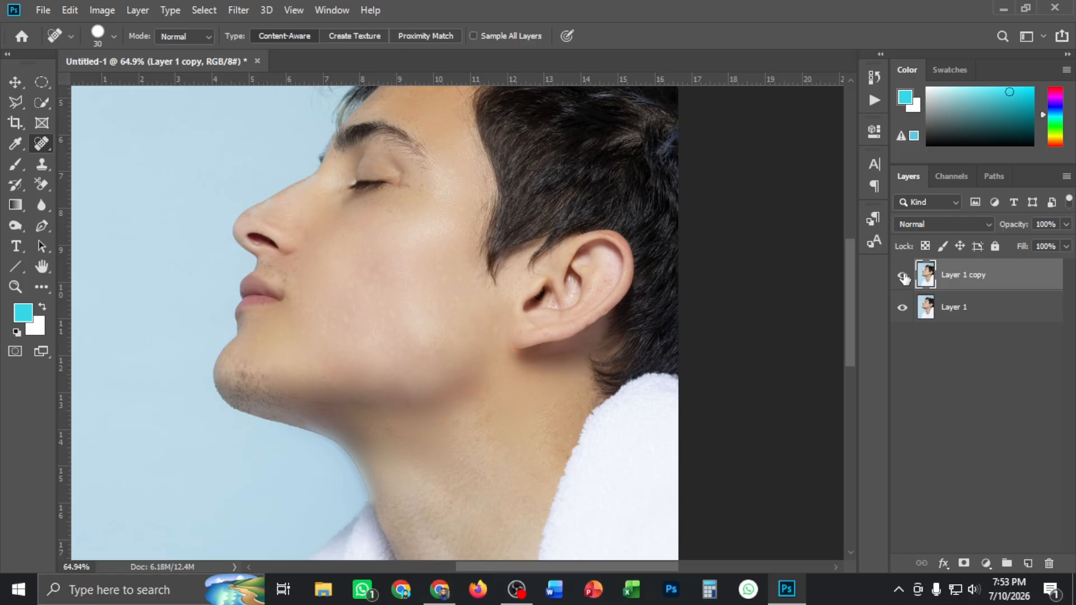
left_click(902, 276)
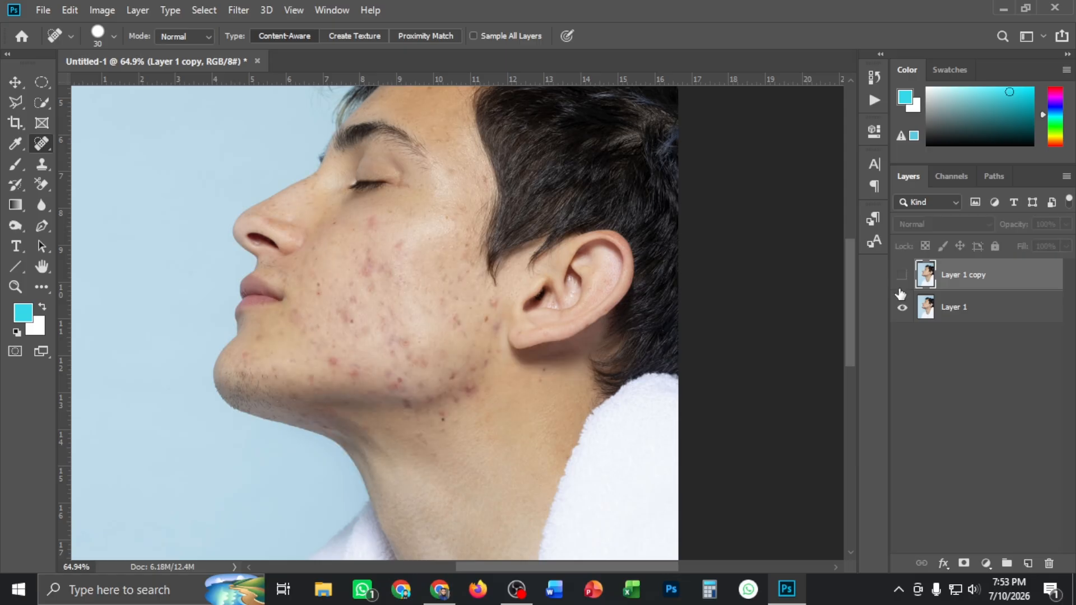
scroll(452, 349, "down", 5)
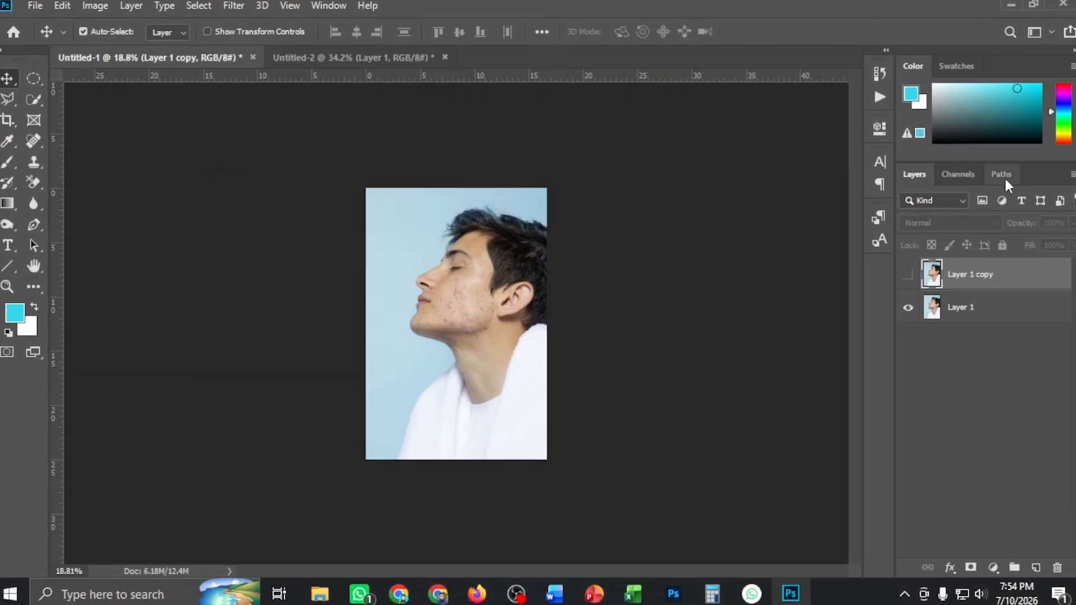
Bring the retouched Layer 1 copy into the Untitled-2 document and fit it beside the unretouched portrait.
left_click_drag(987, 274, 649, 437)
key("ctrl+t")
left_click_drag(617, 314, 585, 287)
mouse_move(421, 391)
left_mouse_down()
mouse_move(456, 381)
mouse_move(435, 382)
left_mouse_up()
key("Return")
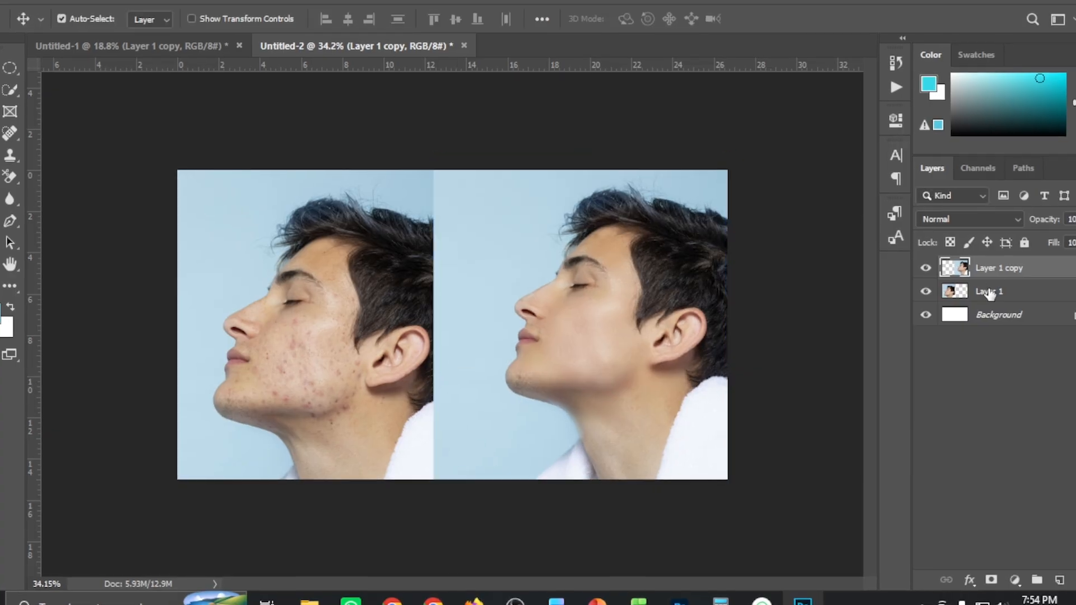
Scale the retouched portrait to 106.08% and reposition it to fill the right half of the canvas beneath Layer 1.
left_click(584, 320)
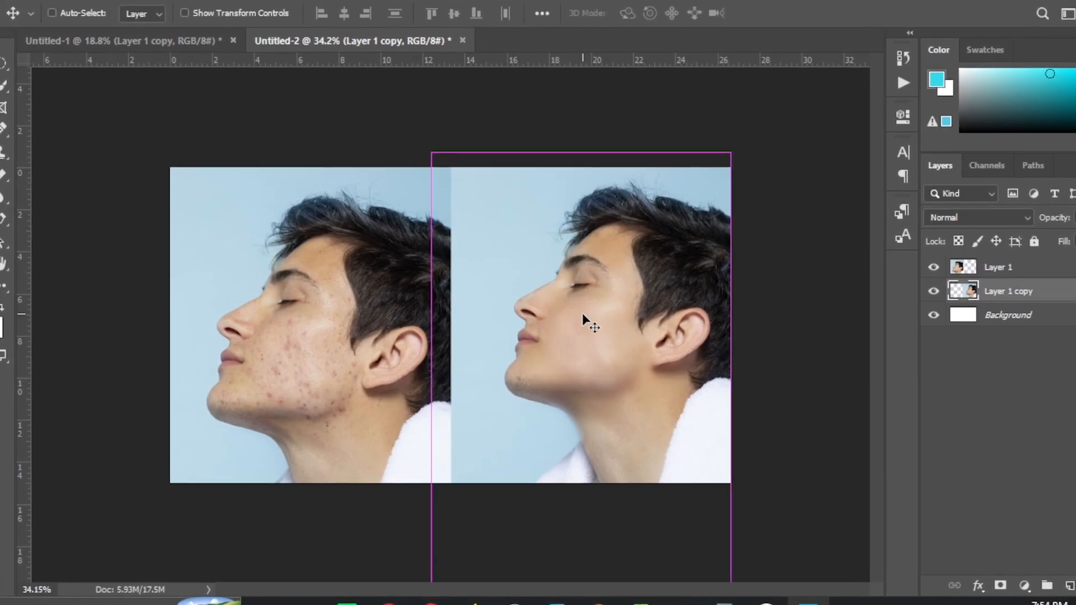
key("ctrl+t")
left_click_drag(584, 319, 586, 269)
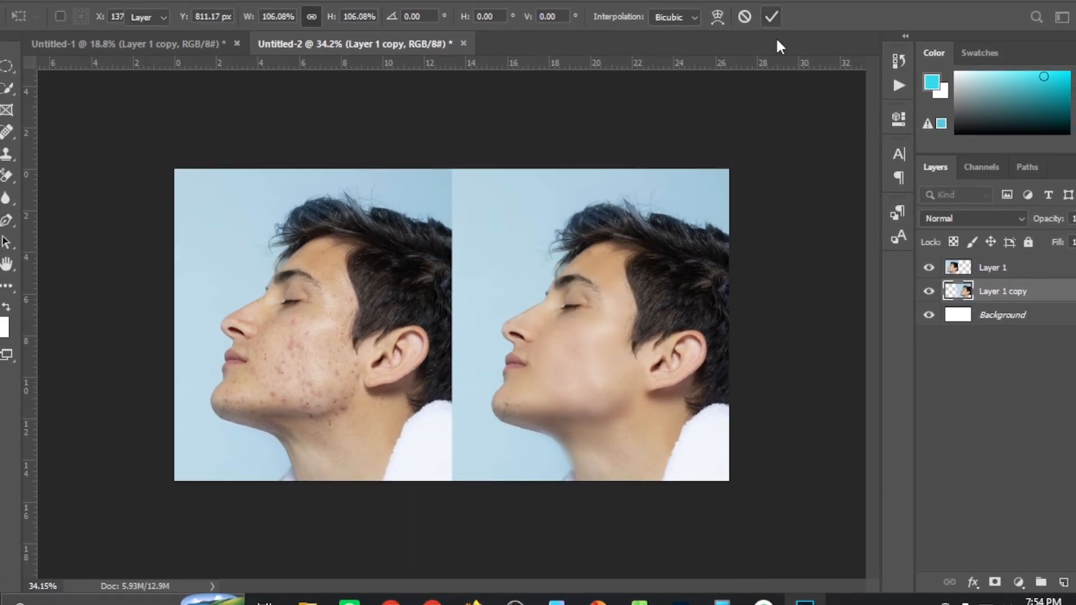
key("Return")
Darken the unretouched portrait on Layer 1 with Levels, using a shadow input of 6 and a midtone value of 0.82.
scroll(445, 336, "up", 2)
left_click(285, 362)
key("ctrl+l")
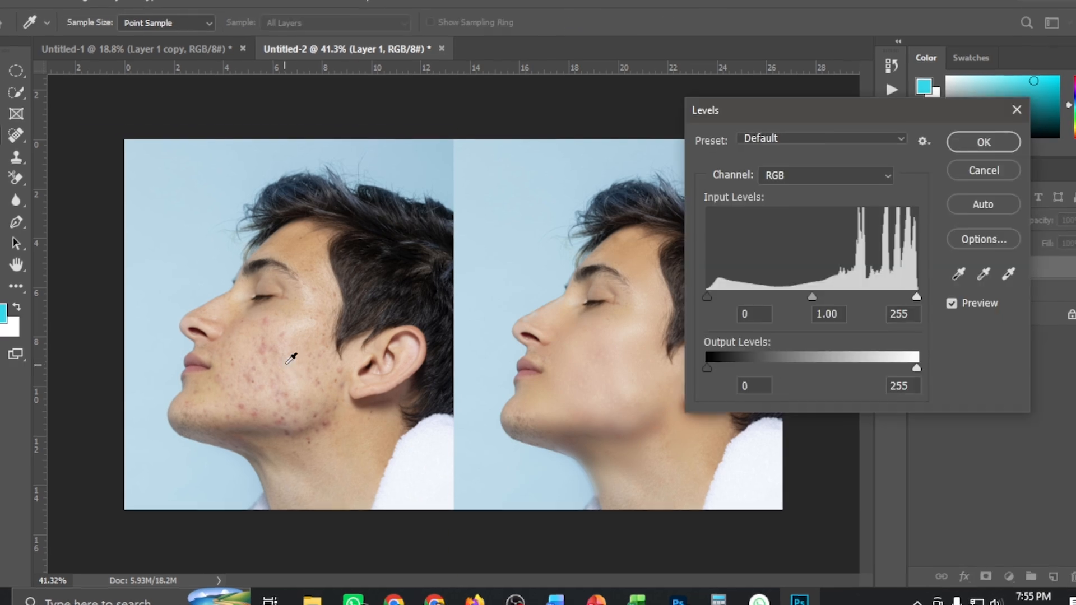
type("6")
key("Tab")
type("0.82")
key("Return")
Try darkening the unretouched face on Layer 1 with the Burn tool, using Midtones range and 50% exposure.
right_click(23, 179)
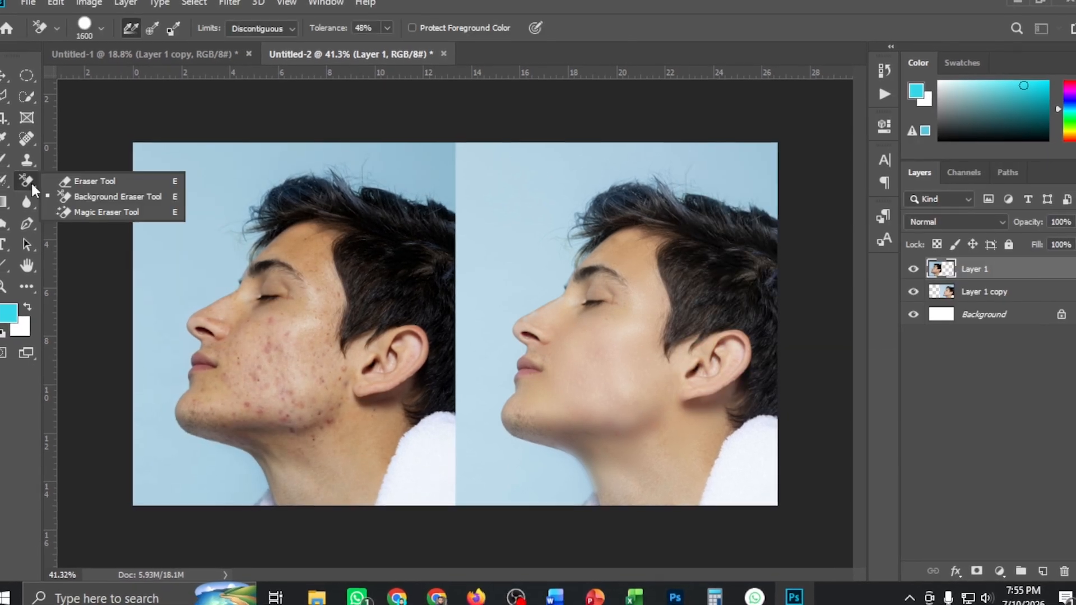
left_click(1, 223)
mouse_move(269, 364)
left_mouse_down()
mouse_move(318, 394)
mouse_move(238, 325)
mouse_move(327, 385)
mouse_move(254, 357)
mouse_move(312, 330)
mouse_move(297, 432)
mouse_move(271, 313)
left_mouse_up()
scroll(413, 399, "down", 4)
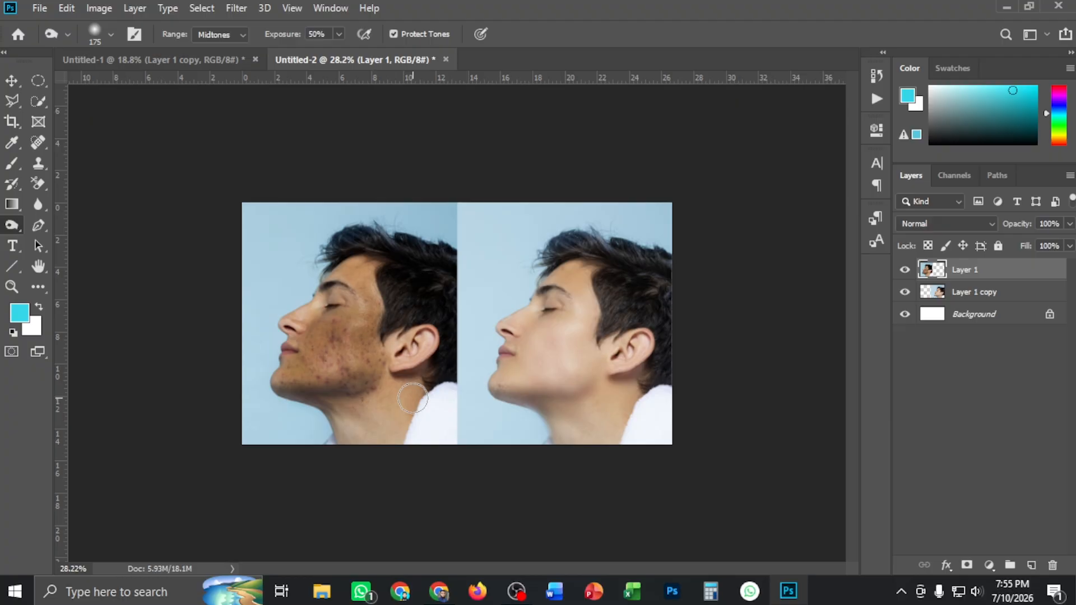
scroll(413, 399, "down", 1)
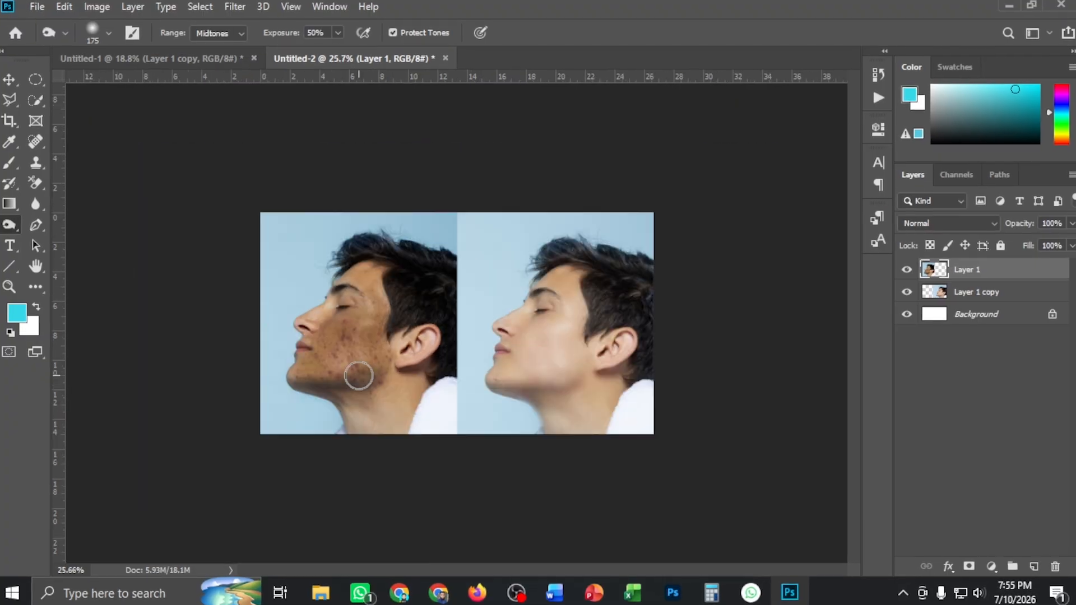
Undo the strong burn strokes and burn the unretouched face more lightly at 26% exposure with a size 300 brush.
key("ctrl+z")
key("ctrl+z")
key("ctrl+z")
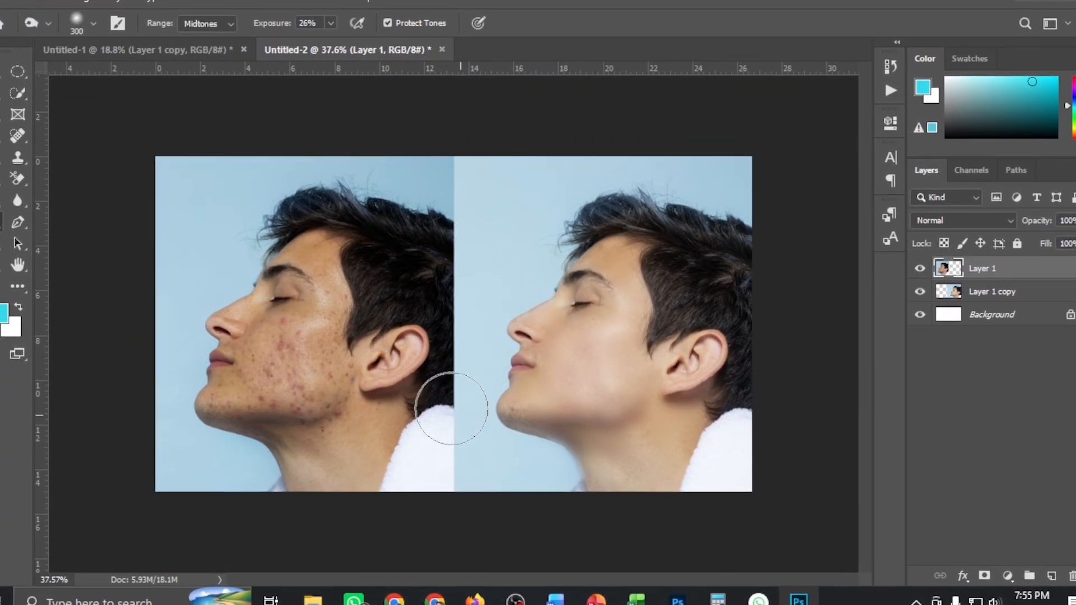
scroll(452, 408, "down", 1)
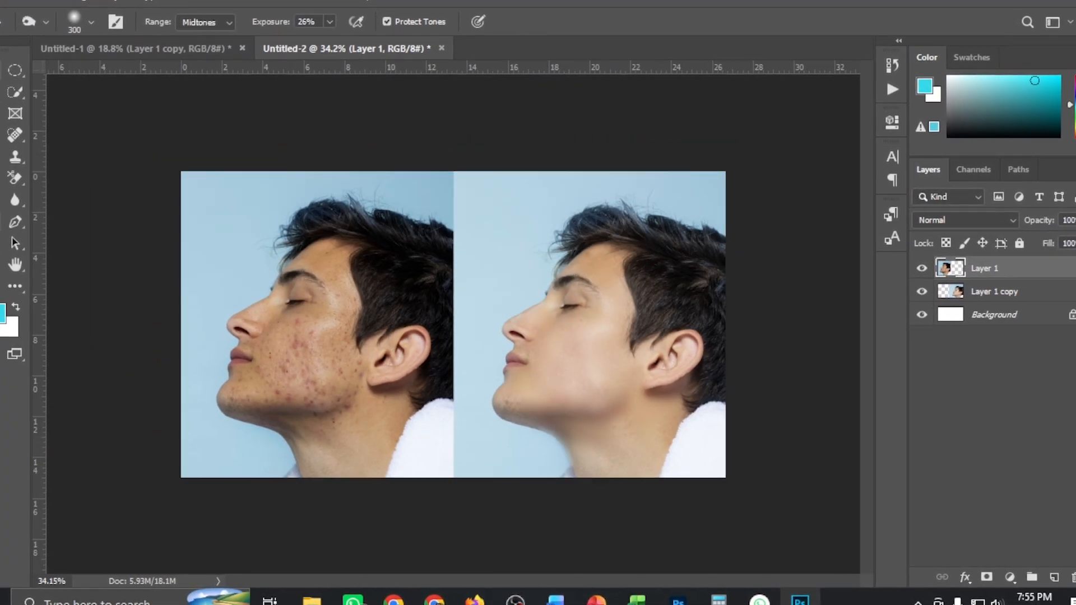
key("v")
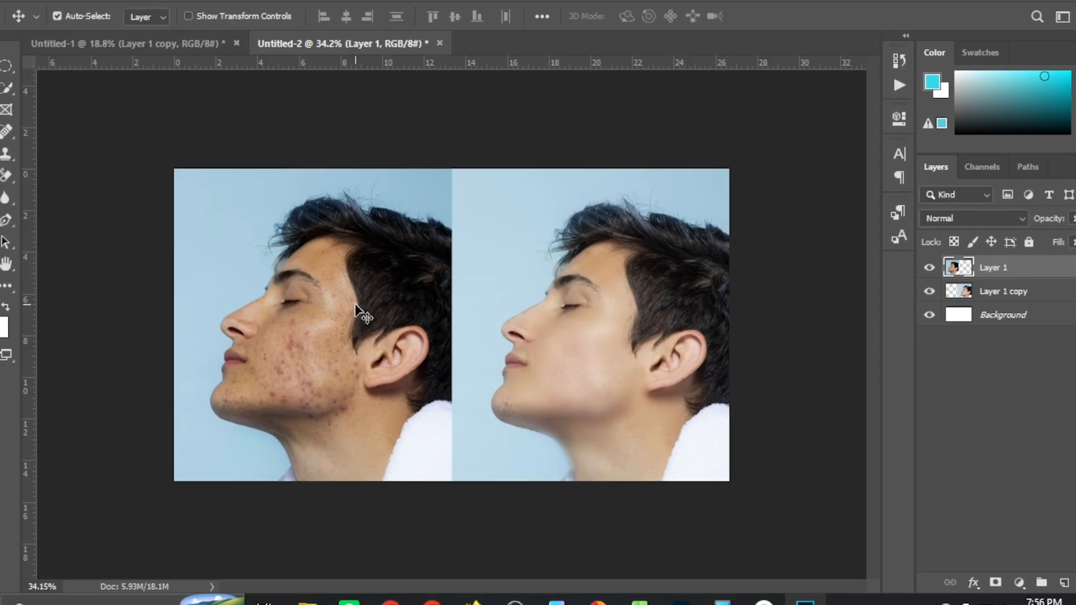
Open the Photoshop logo image pngwing.com.png from the PNG folder inside Content on the Computer Academy (H:) drive.
key("ctrl+o")
left_click(30, 250)
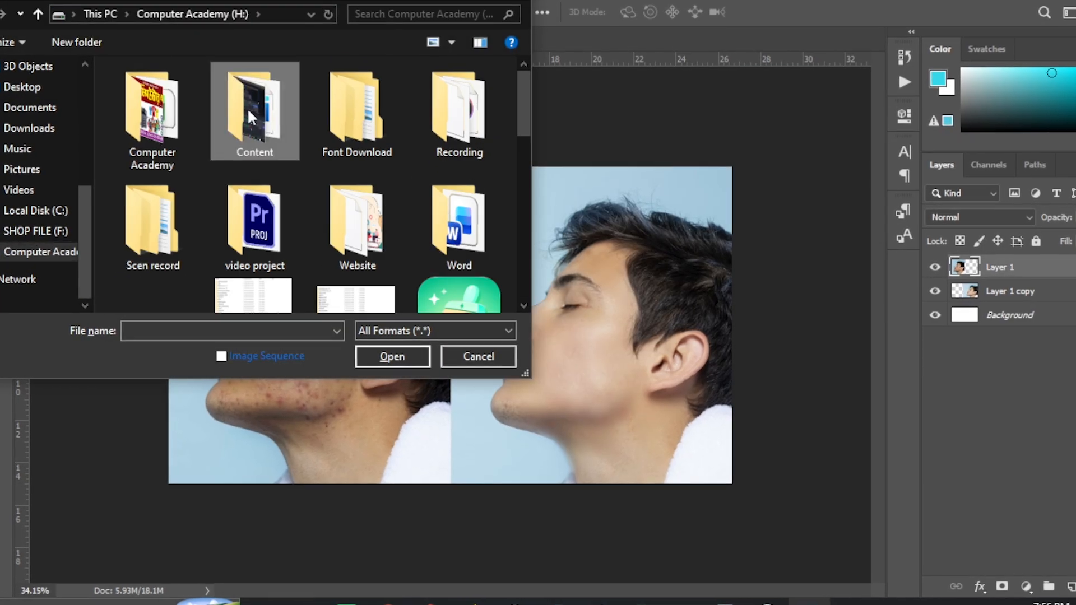
double_click(247, 107)
scroll(376, 235, "down", 10)
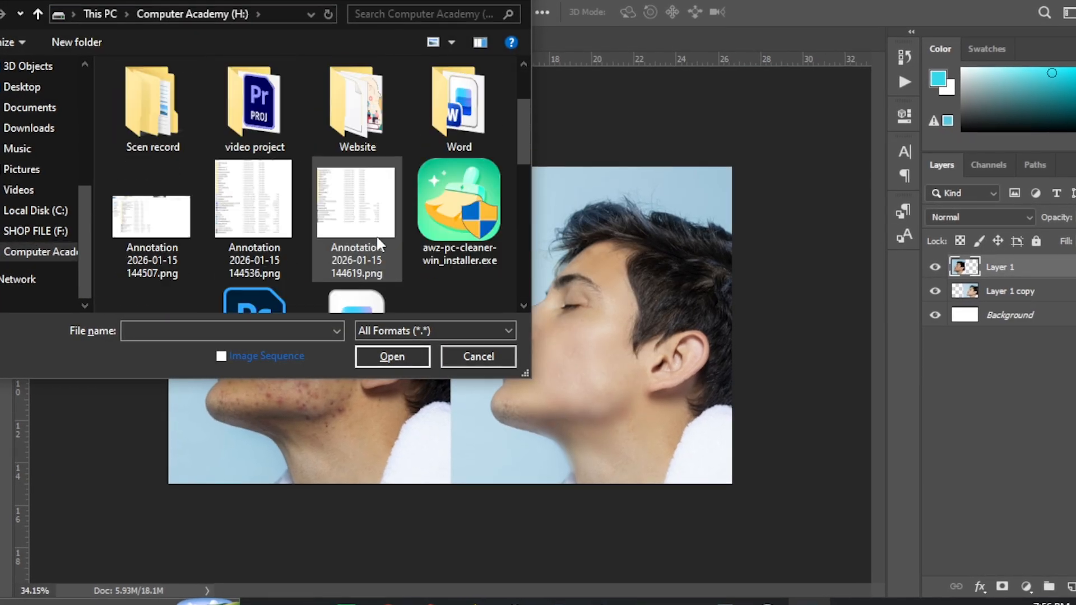
double_click(357, 106)
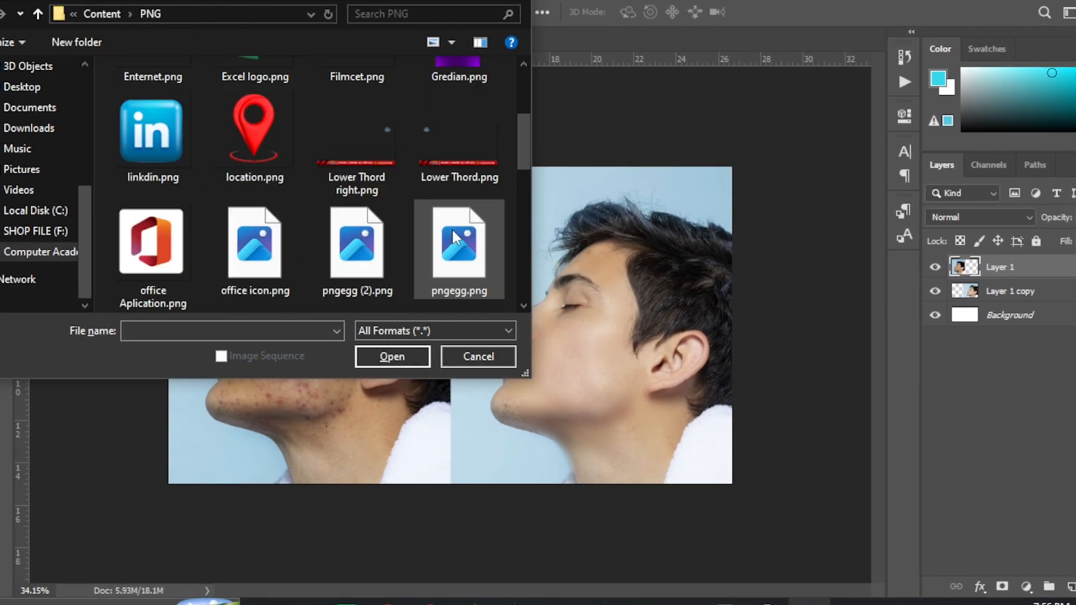
scroll(452, 228, "down", 5)
scroll(295, 244, "up", 5)
double_click(459, 208)
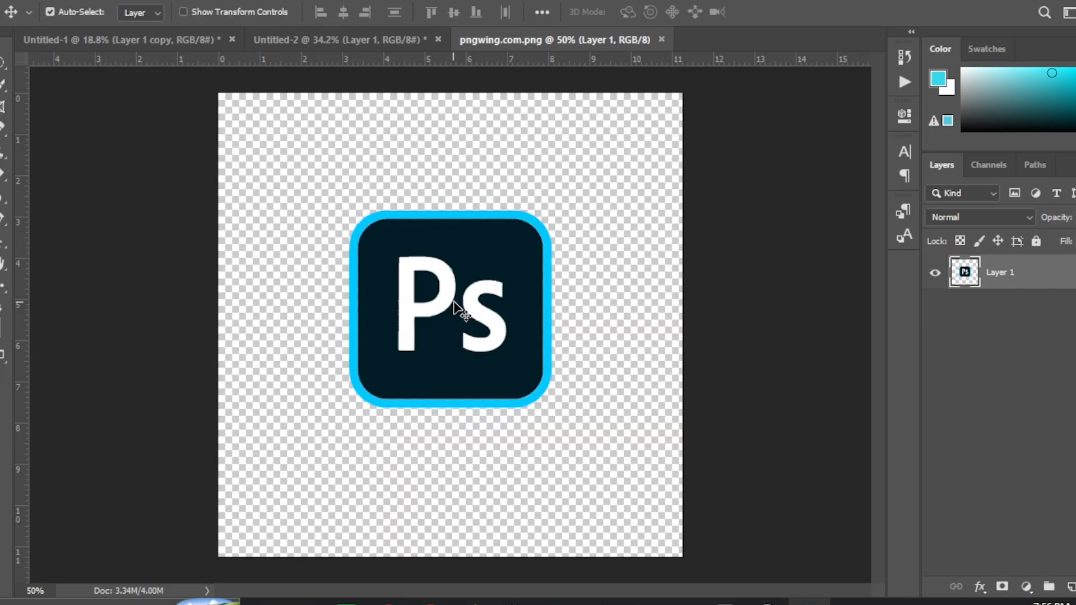
Bring the Ps logo into Untitled-2, scale it down and place it at the upper centre between the two portraits.
left_click_drag(477, 247, 480, 243)
key("ctrl+t")
left_click_drag(572, 317, 493, 268)
left_click(776, 12)
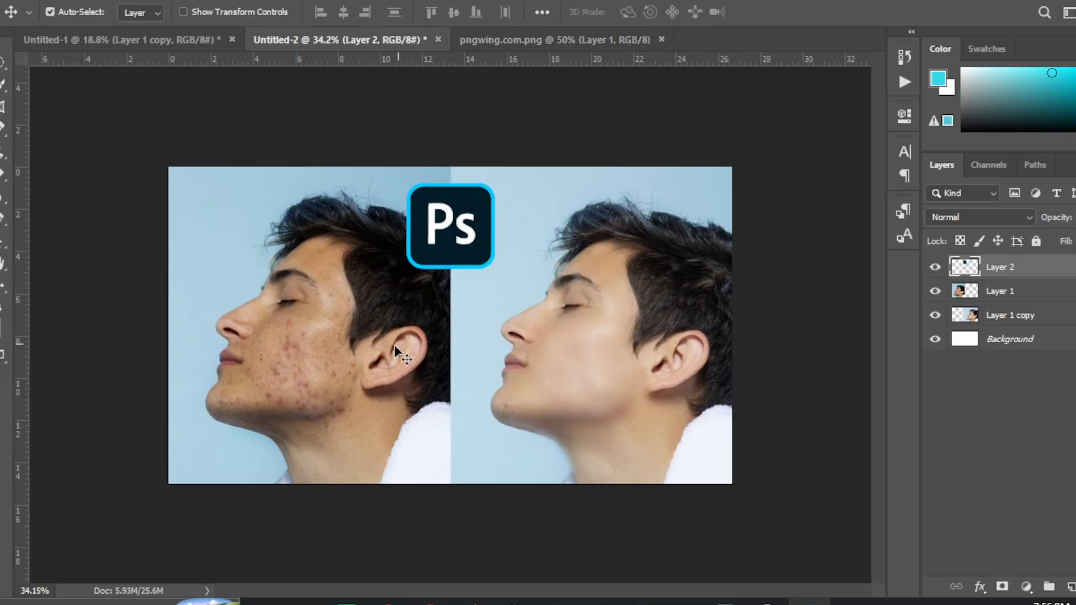
Flip the unretouched portrait on Layer 1 horizontally and align it with the canvas's left edge, facing the retouched portrait.
key("ctrl+t")
right_click(315, 359)
left_click(348, 481)
left_click_drag(325, 415, 347, 414)
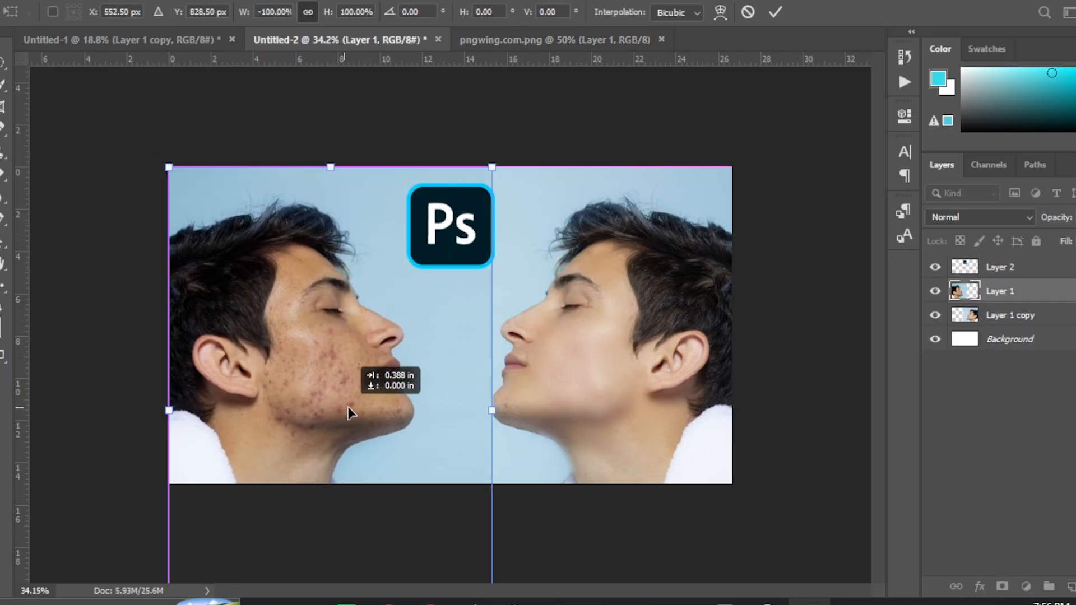
left_click(776, 13)
Send Layer 1 below Layer 1 copy and delete the rectangular strip of the copy's background that overlaps the left half.
key("ctrl+bracketleft")
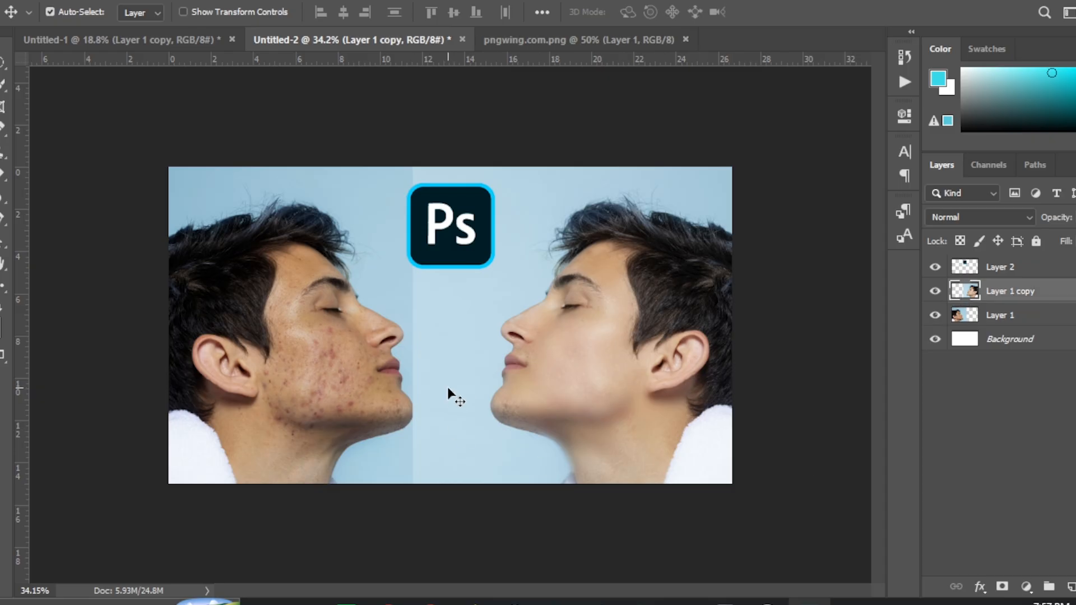
right_click(5, 61)
left_click(56, 58)
left_click_drag(394, 167, 451, 454)
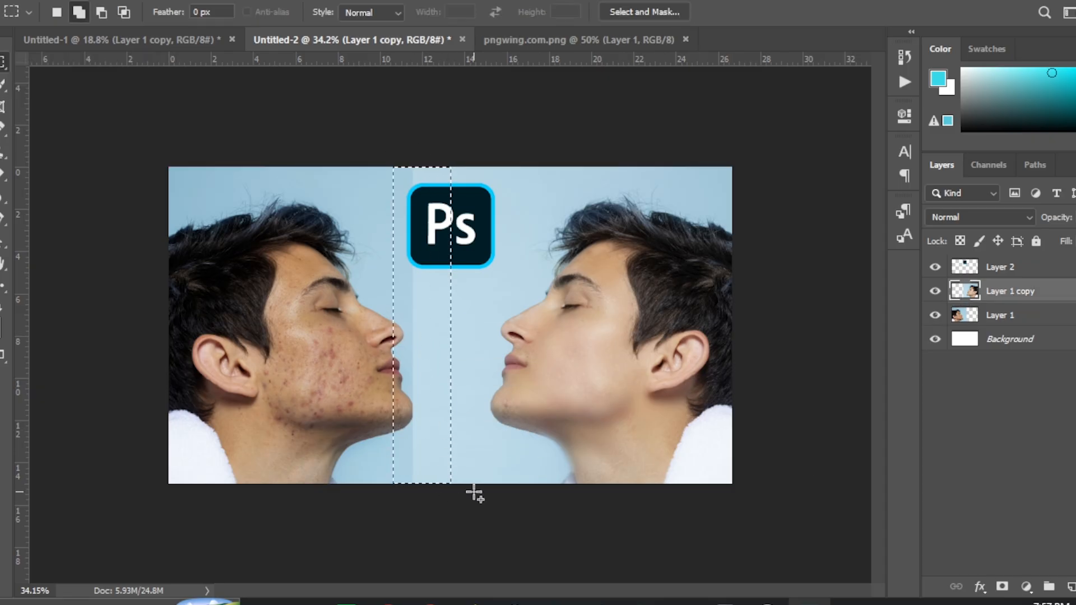
key("ctrl+d")
Move both portraits upwards on the canvas, shifting the unretouched one by about 0.9 in.
scroll(465, 443, "down", 1)
scroll(359, 370, "up", 2)
key("v")
left_click_drag(249, 323, 250, 302)
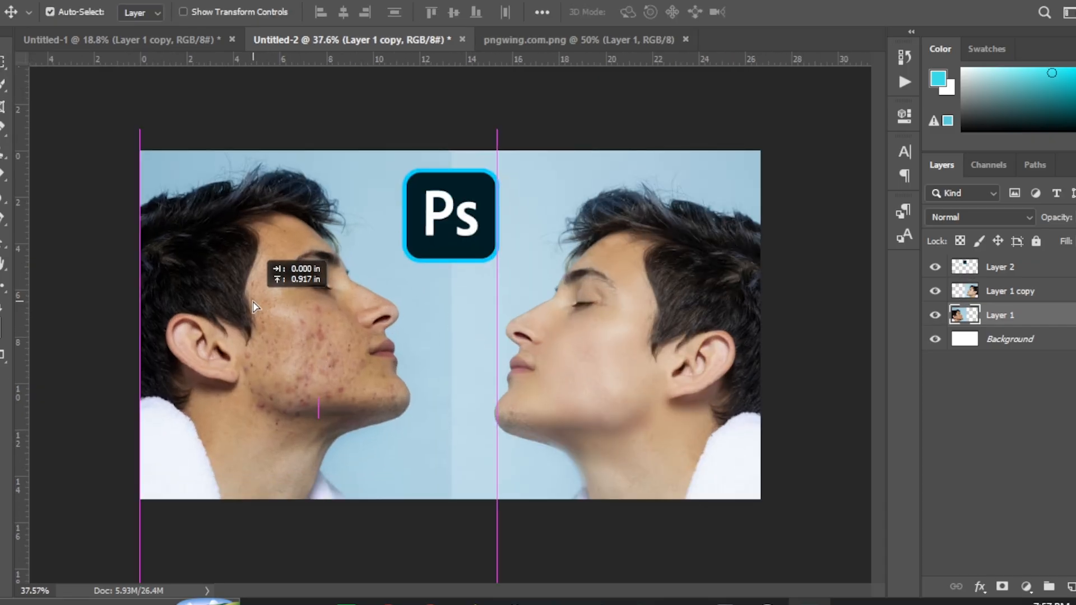
left_click_drag(619, 308, 619, 287)
scroll(372, 321, "down", 2)
scroll(372, 321, "up", 1)
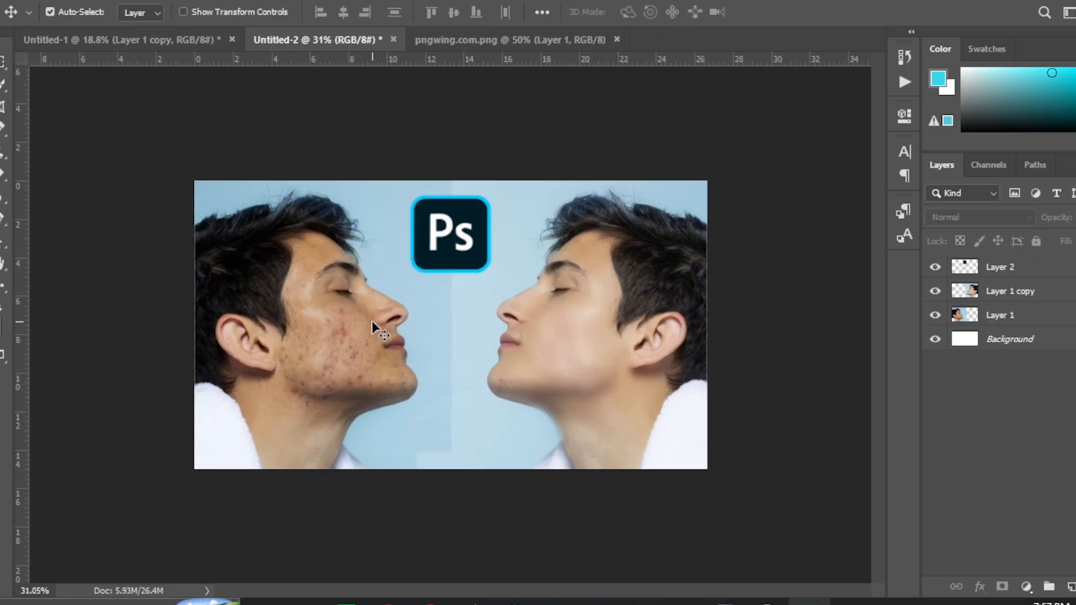